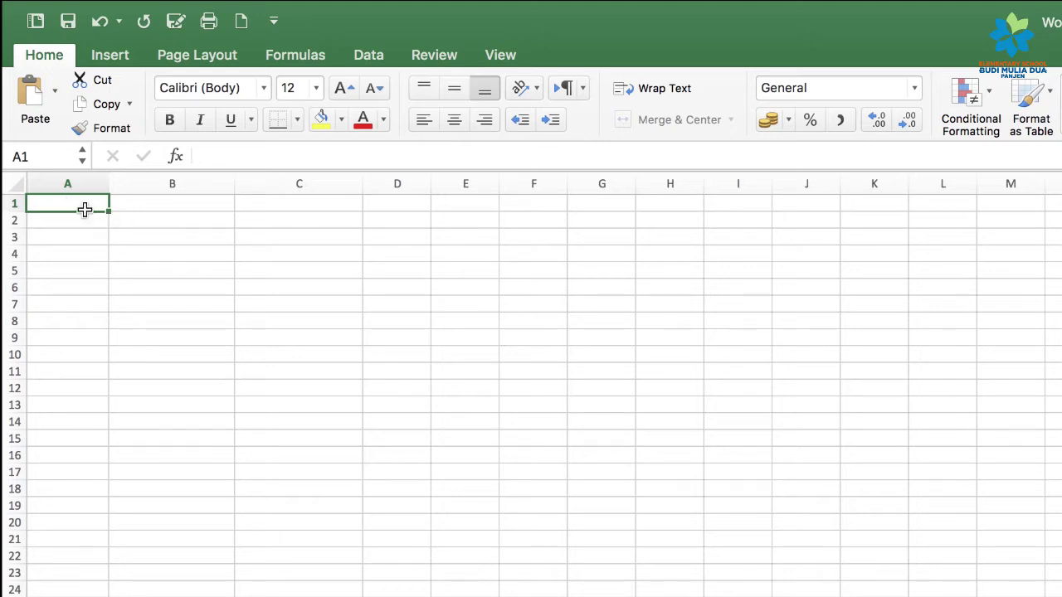
Widen column A and enter the first two mixed-case spellings of the name in A1 and A2.
double_click(83, 204)
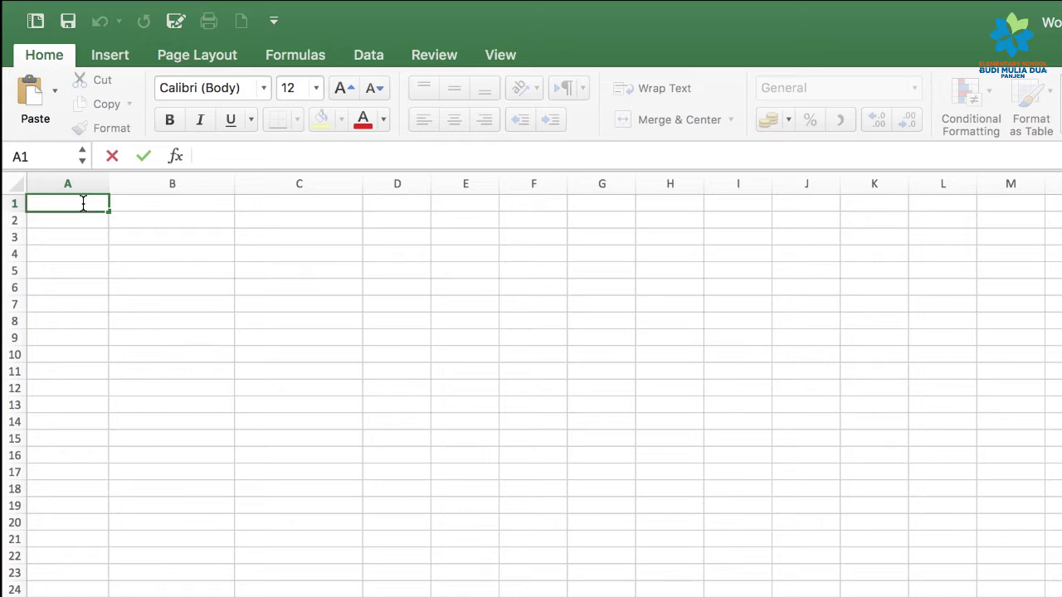
left_click_drag(109, 183, 145, 183)
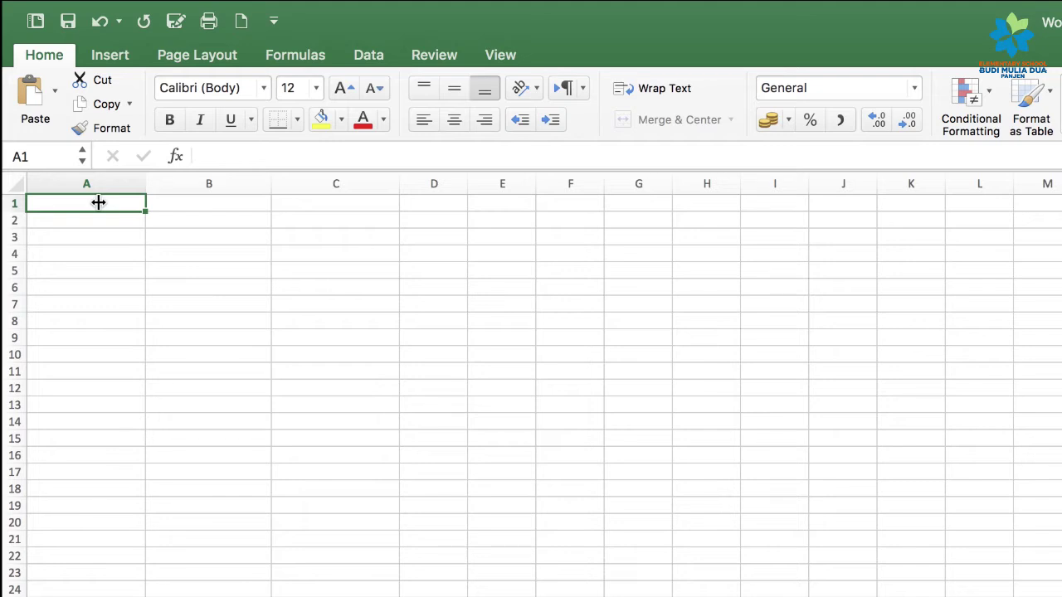
type("Muh")
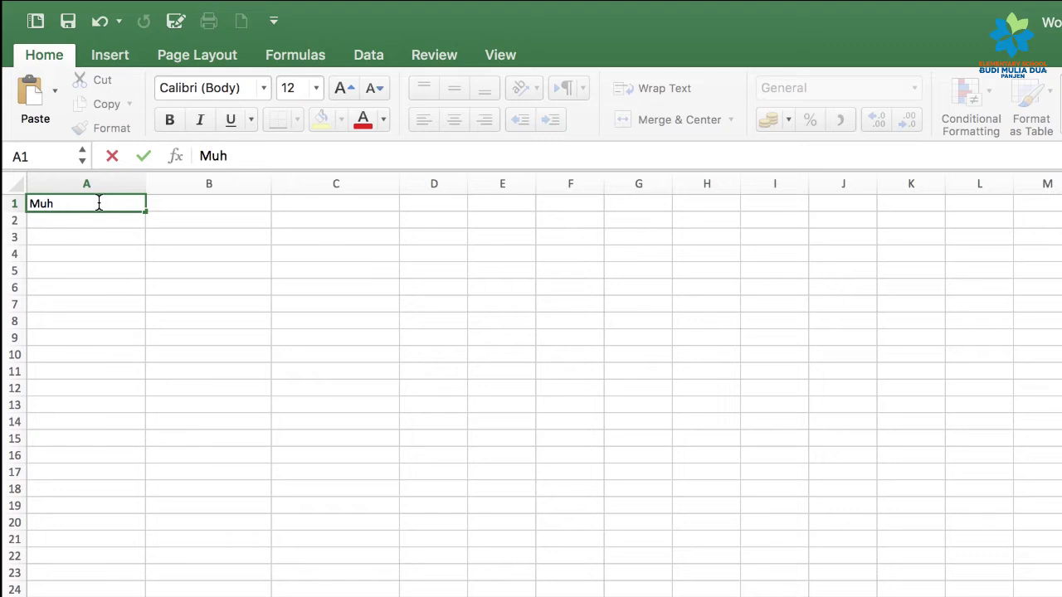
type("aMM")
type("ad")
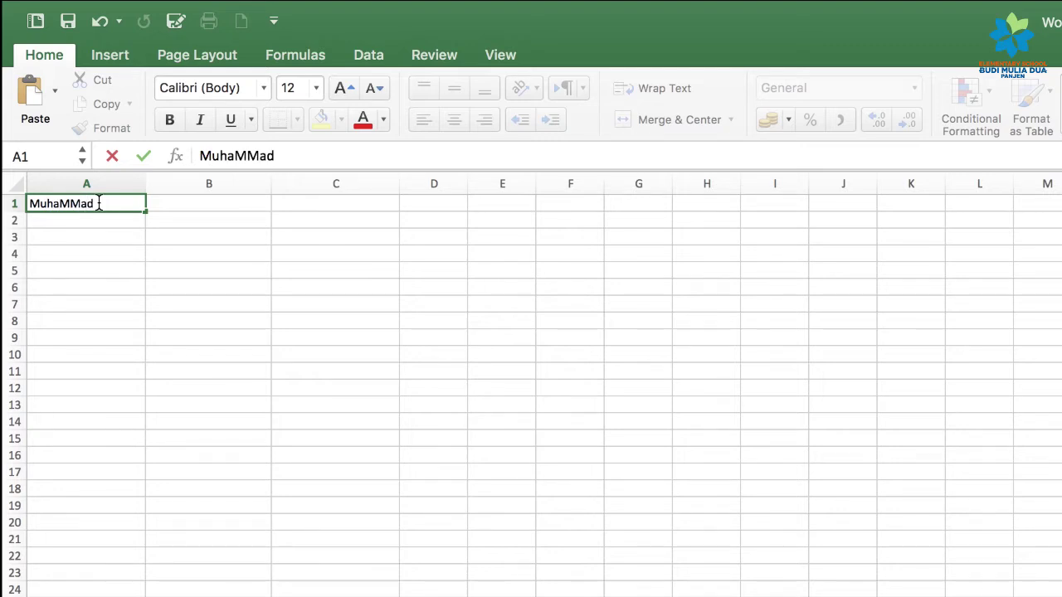
type(" AlF")
type("ati")
type("h")
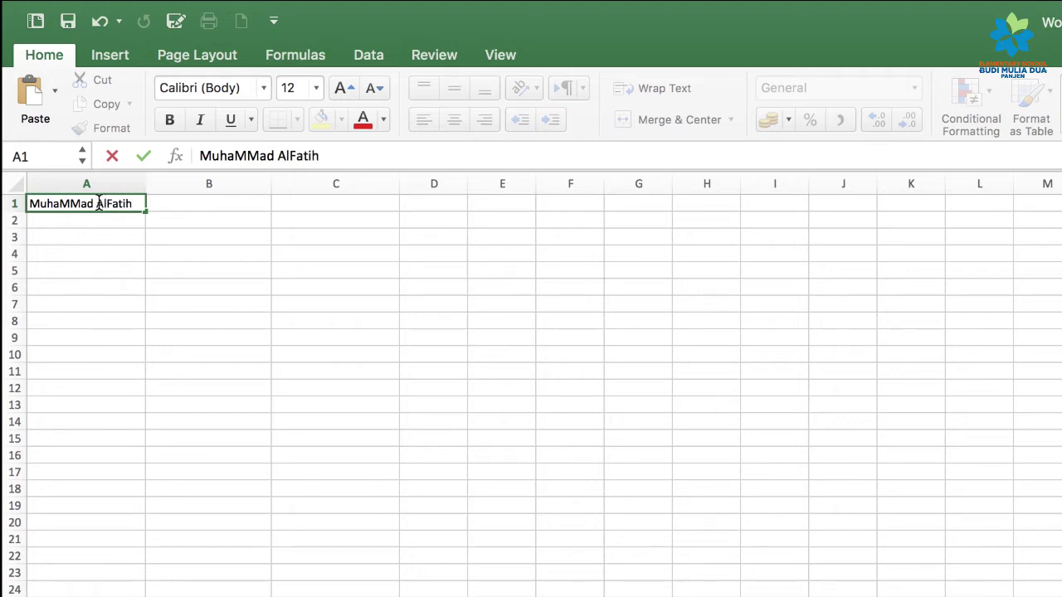
key("Return")
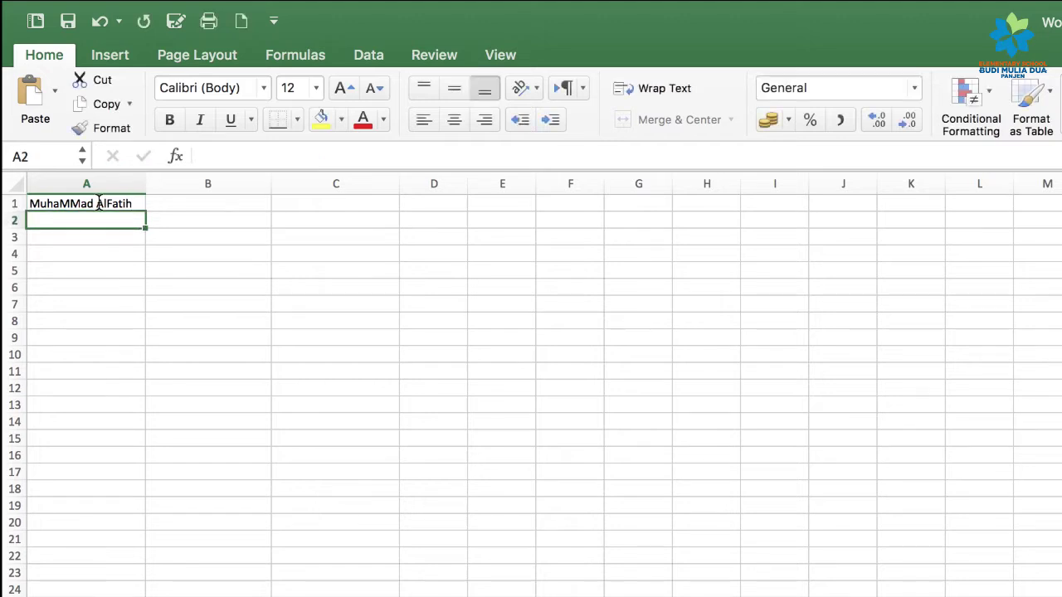
type("M")
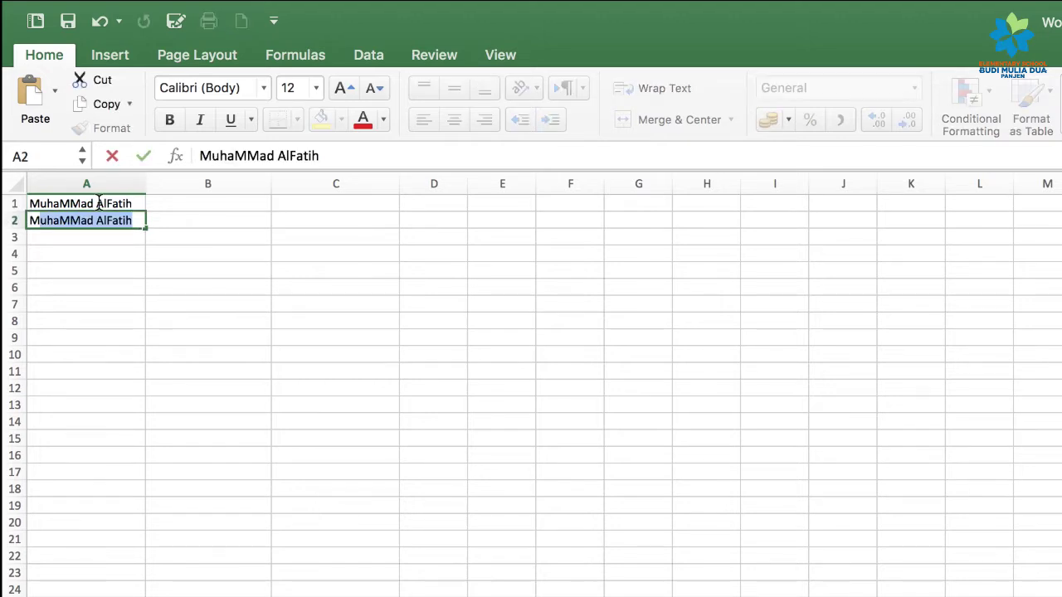
key("BackSpace")
key("BackSpace")
type("muH")
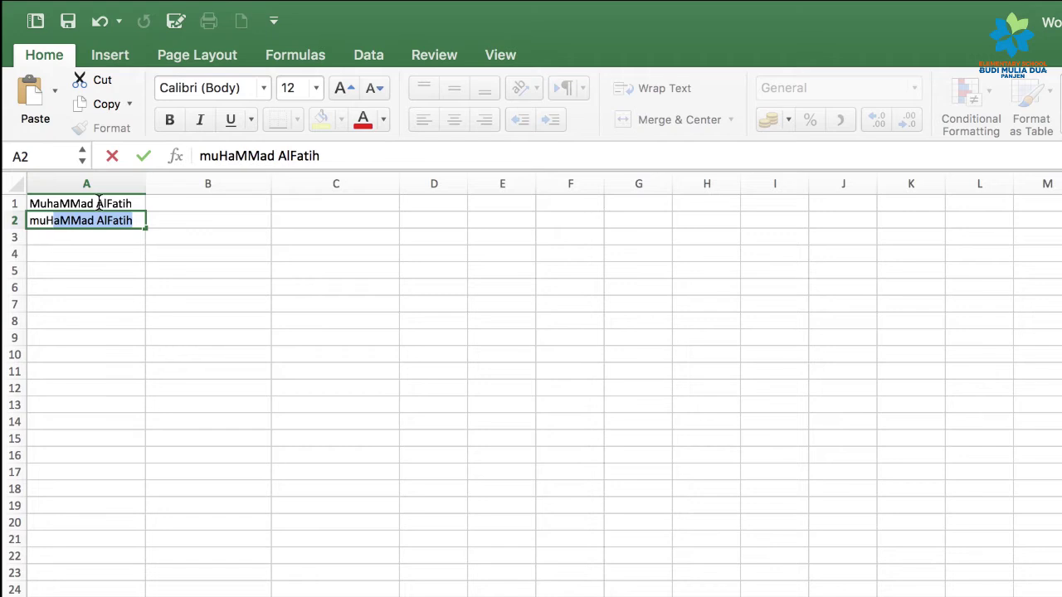
type("amma")
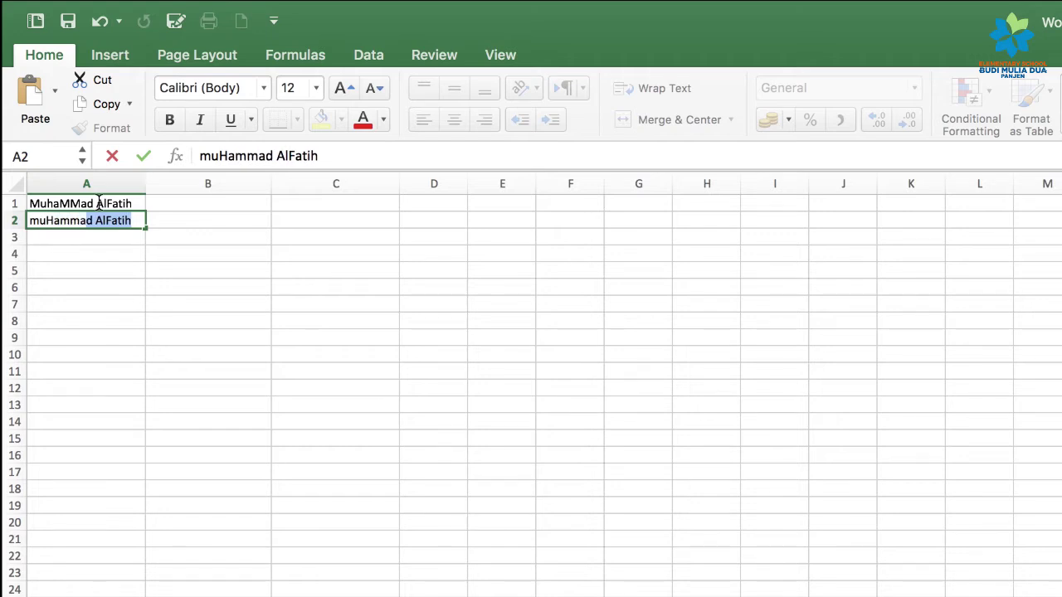
type("D AL")
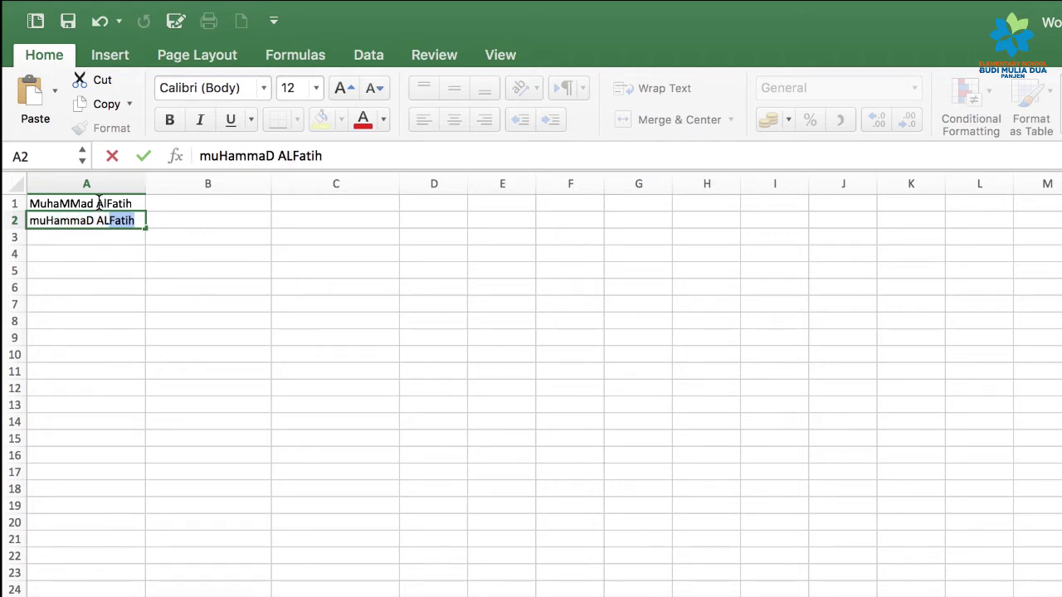
type("f")
type("atih")
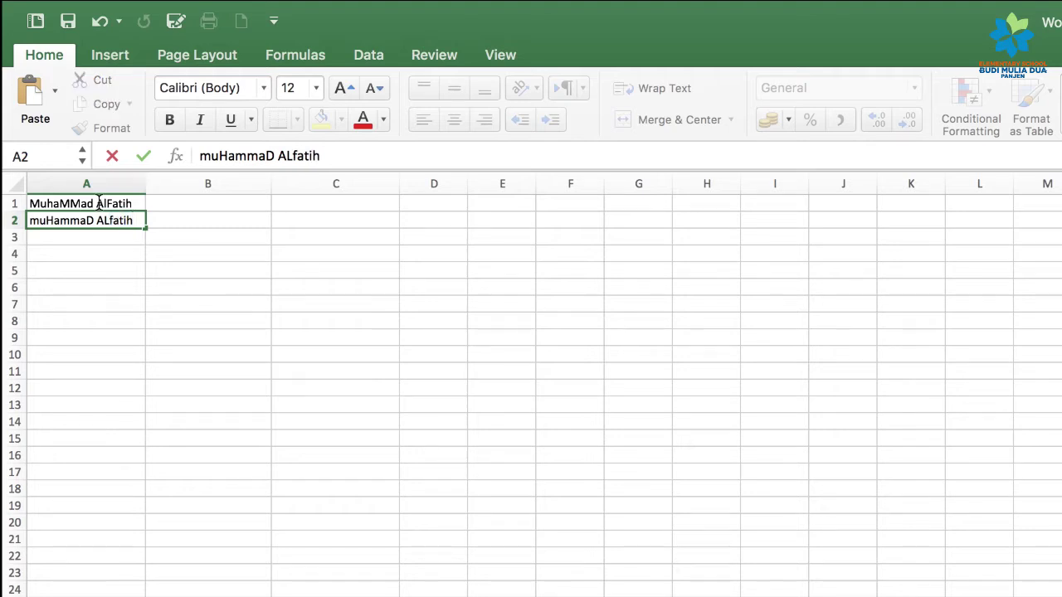
key("Return")
Enter the third and fourth mixed-case spellings of the name in A3 and A4.
type("M")
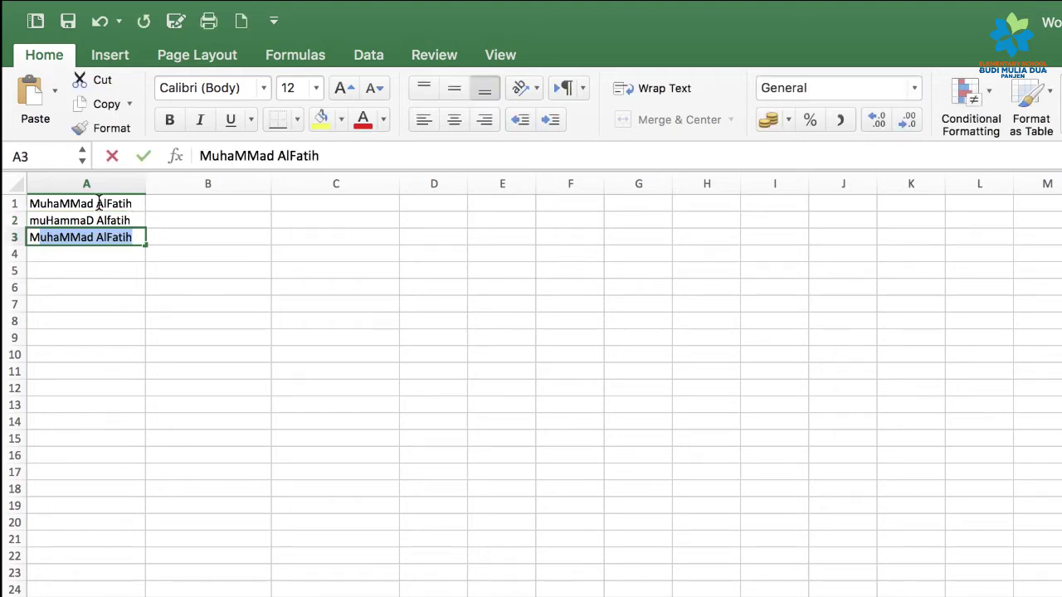
type("UHAMAd")
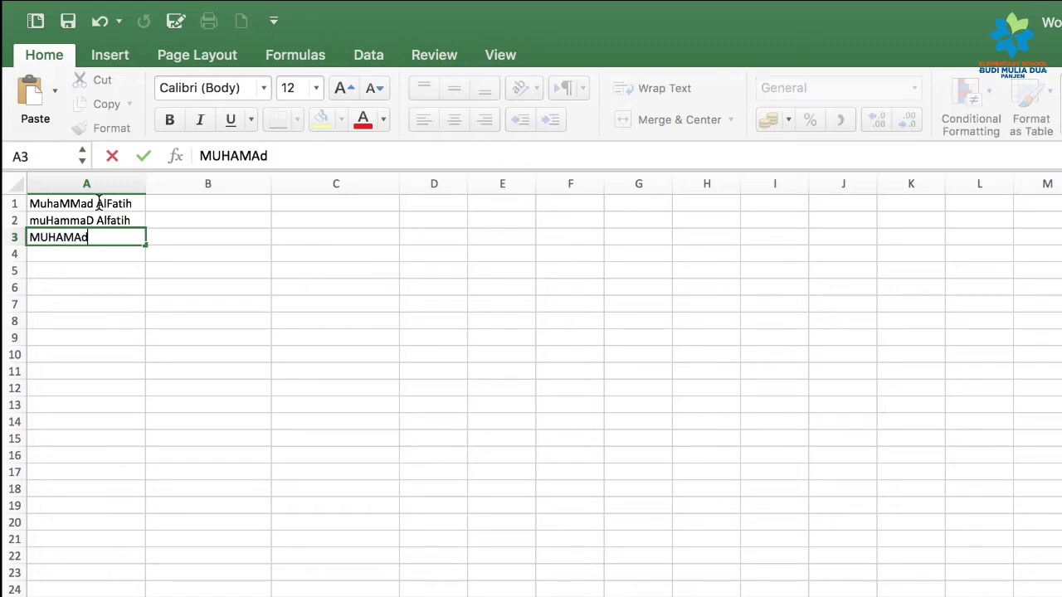
type("A")
key("BackSpace")
type("AlL")
type("fati")
type("h")
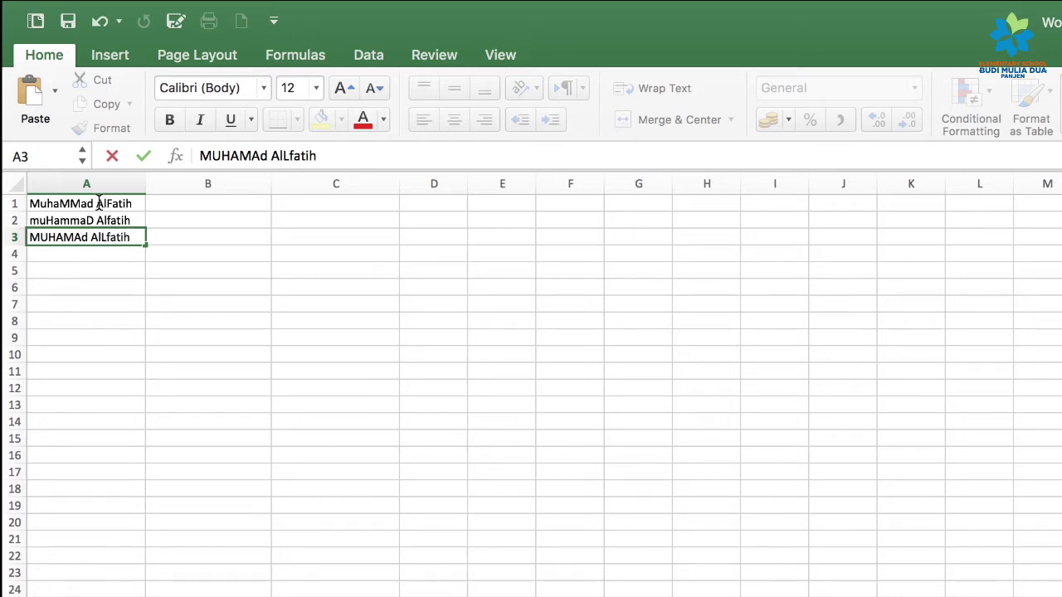
key("Return")
type("m")
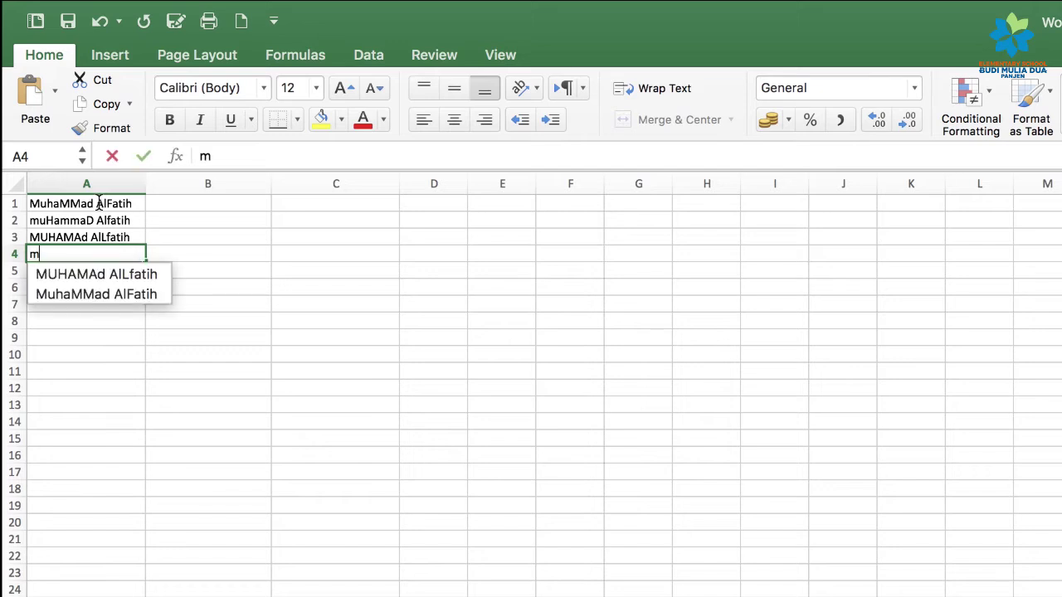
type("uhm")
key("BackSpace")
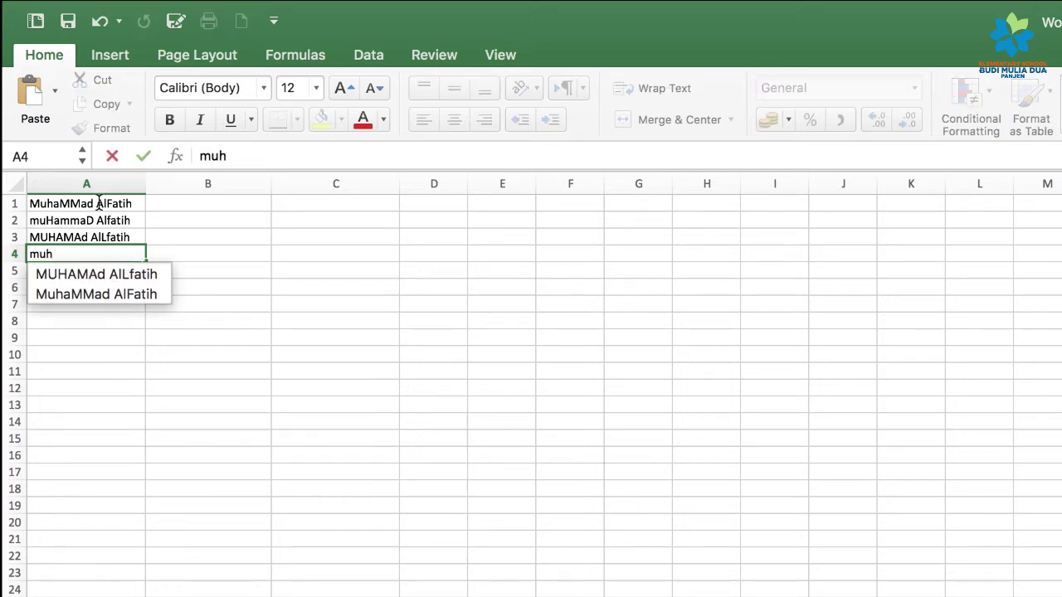
type("a")
key("BackSpace")
type("ammad ")
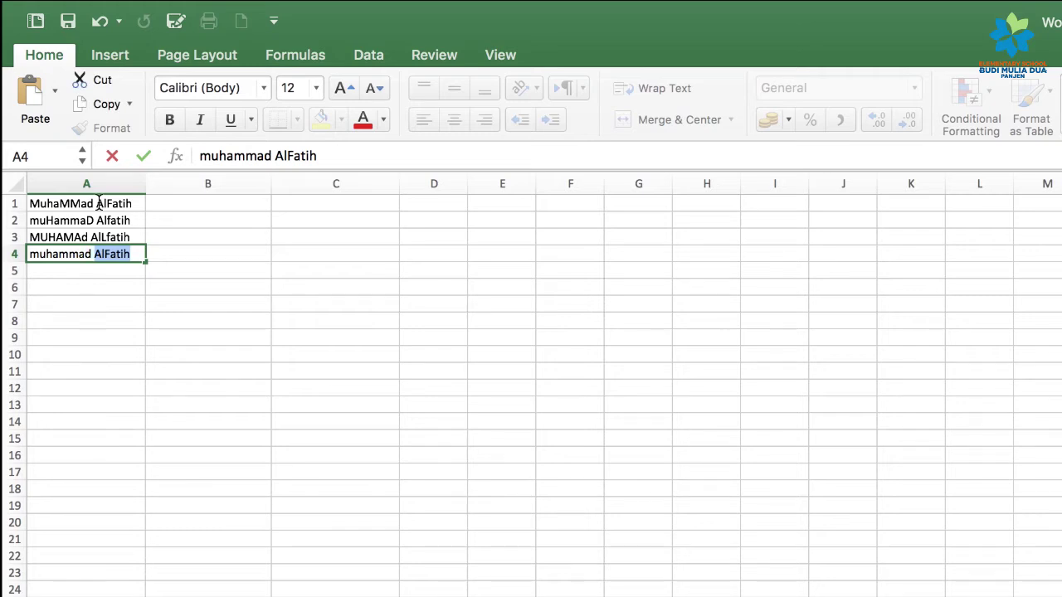
type("alfat")
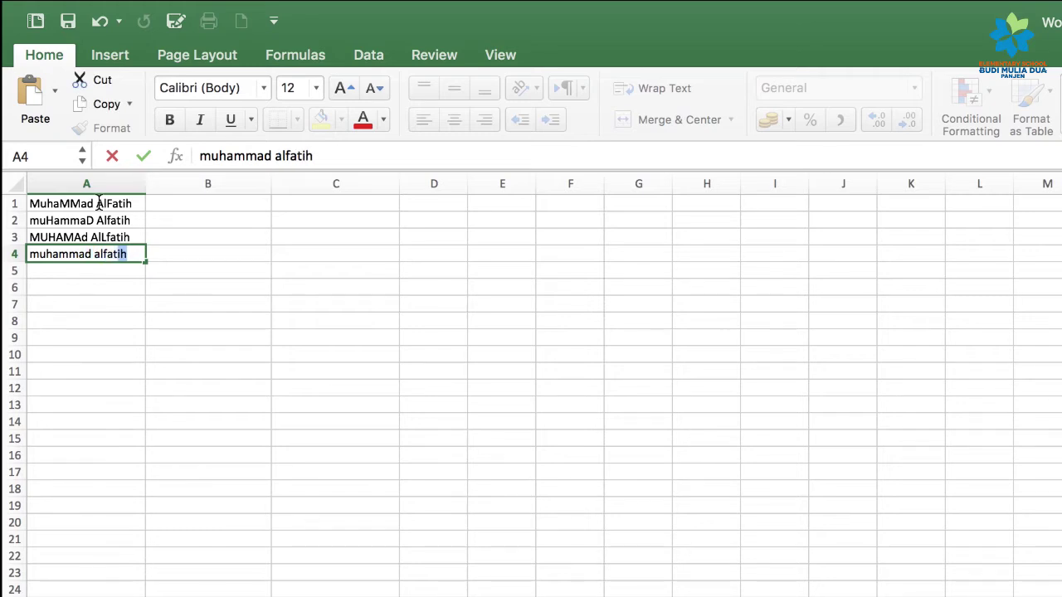
type("IH")
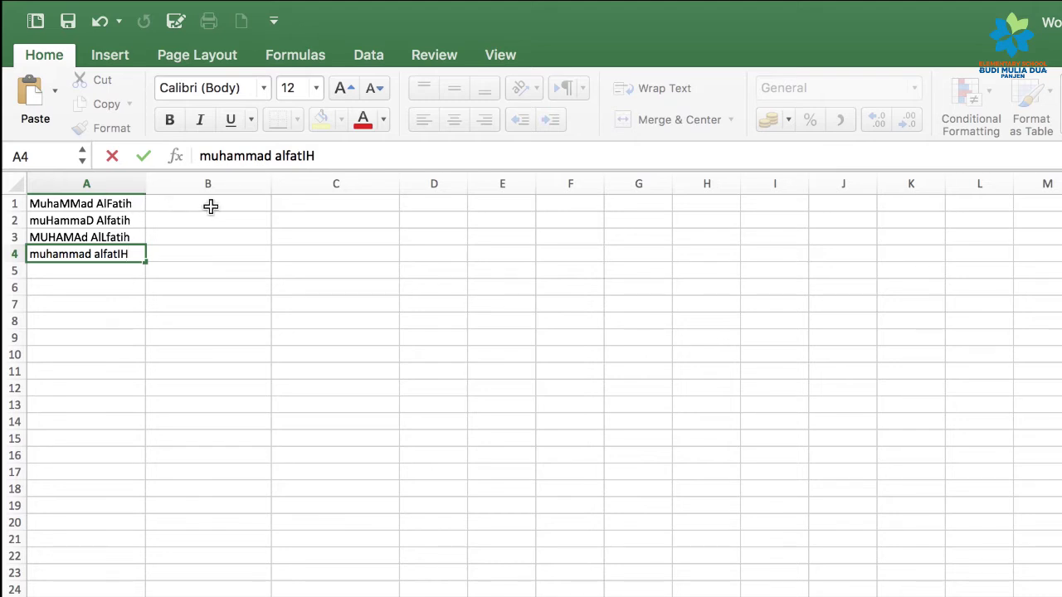
Commit the fourth name and select cell B1 for the first formula.
left_click(211, 206)
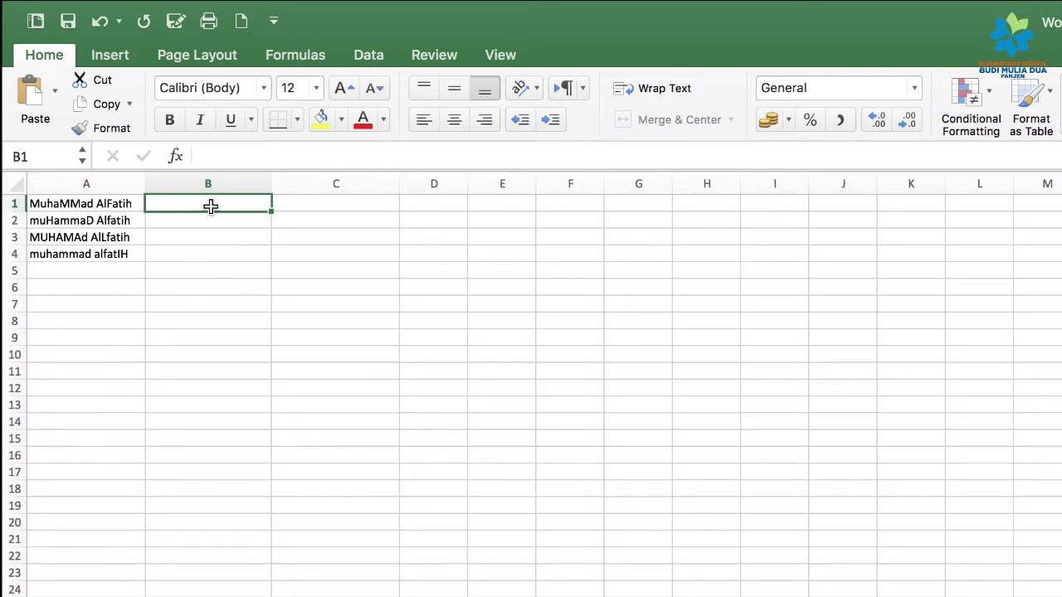
left_click_drag(106, 206, 93, 254)
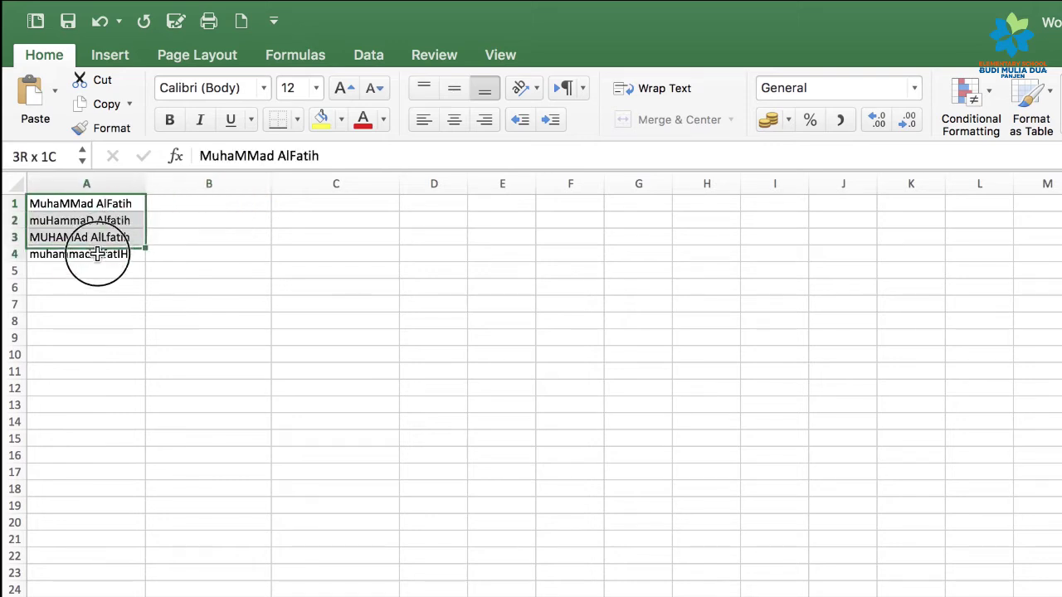
left_click(178, 205)
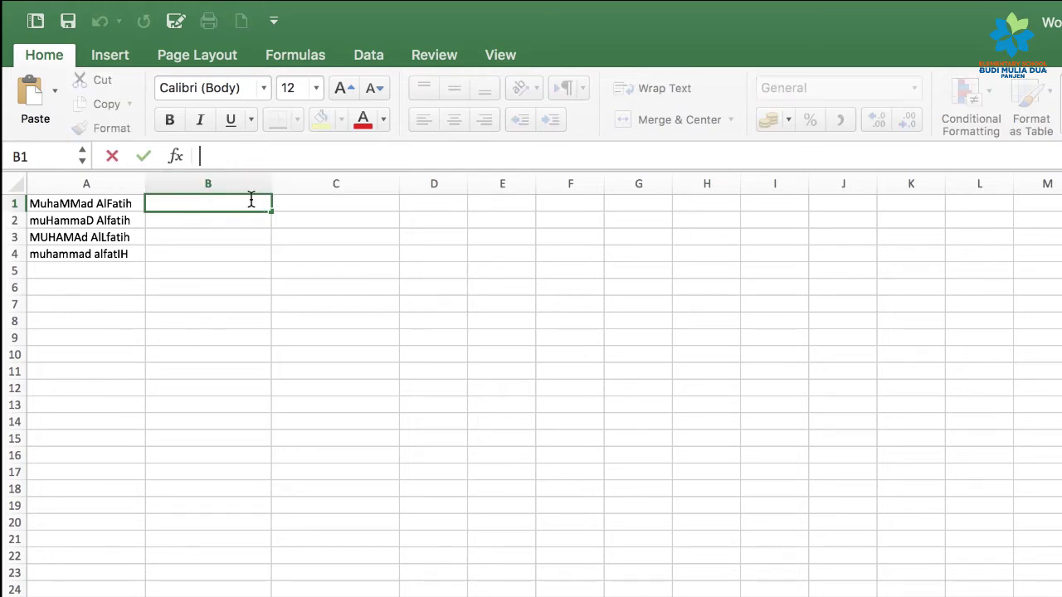
left_click(232, 218)
left_click(233, 207)
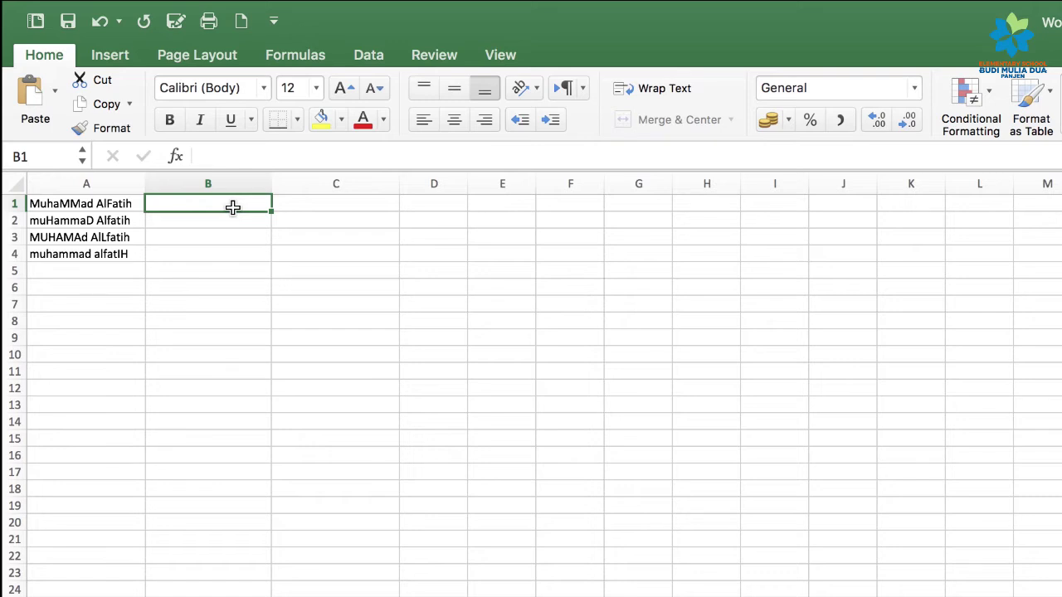
Enter =UPPER(A1) in B1 using the autocomplete list.
type("=")
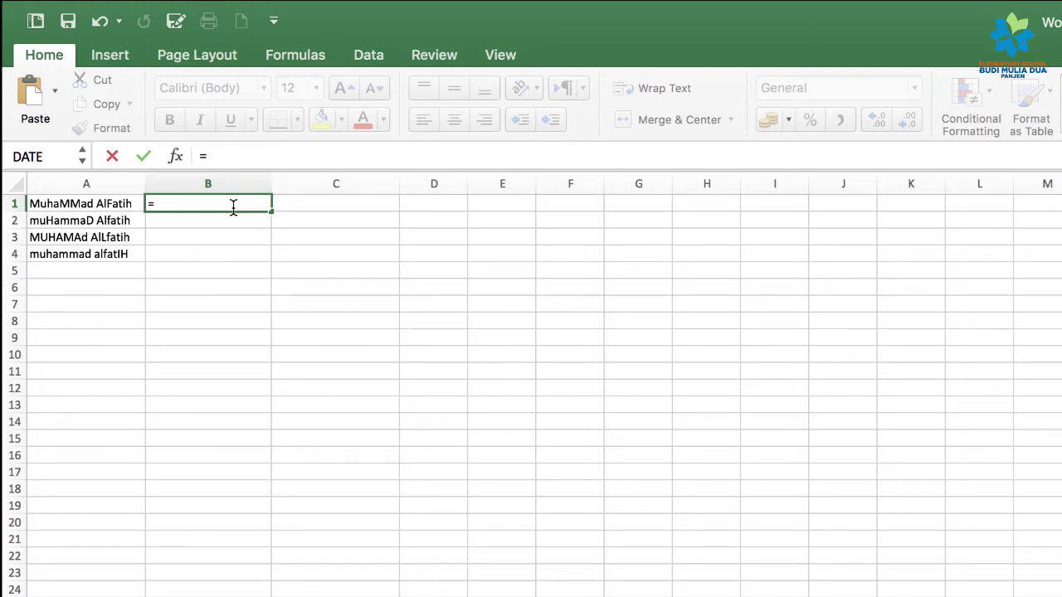
type("UPPER")
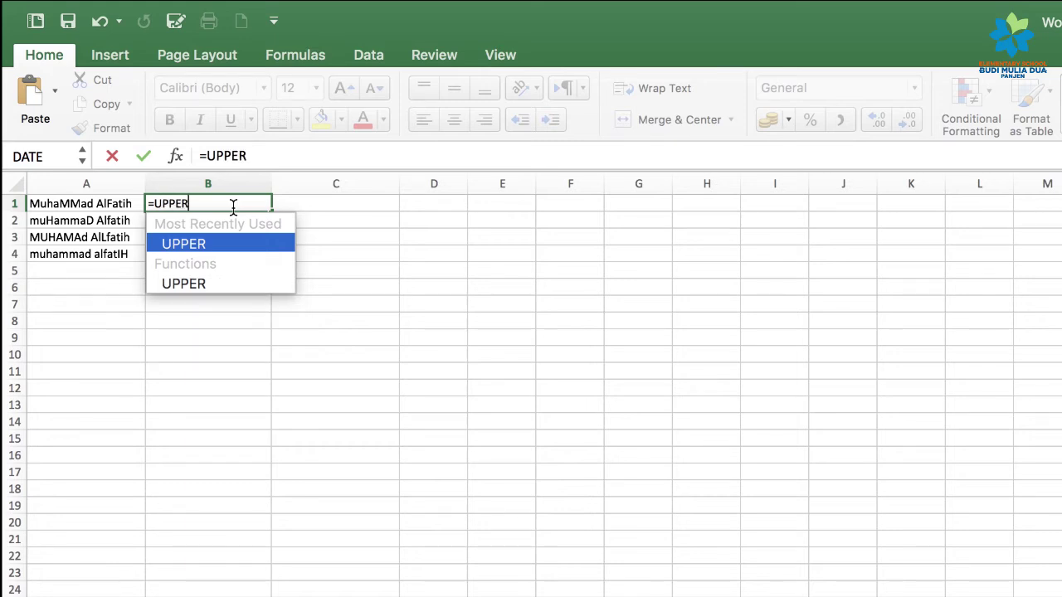
double_click(210, 282)
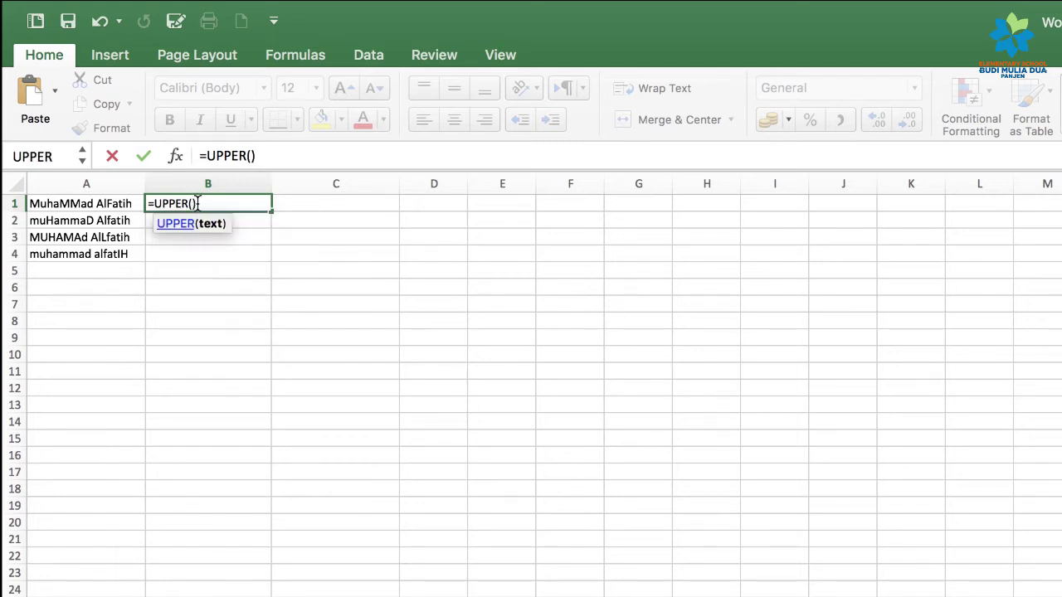
left_click_drag(200, 202, 192, 204)
left_click(193, 204)
left_click(91, 204)
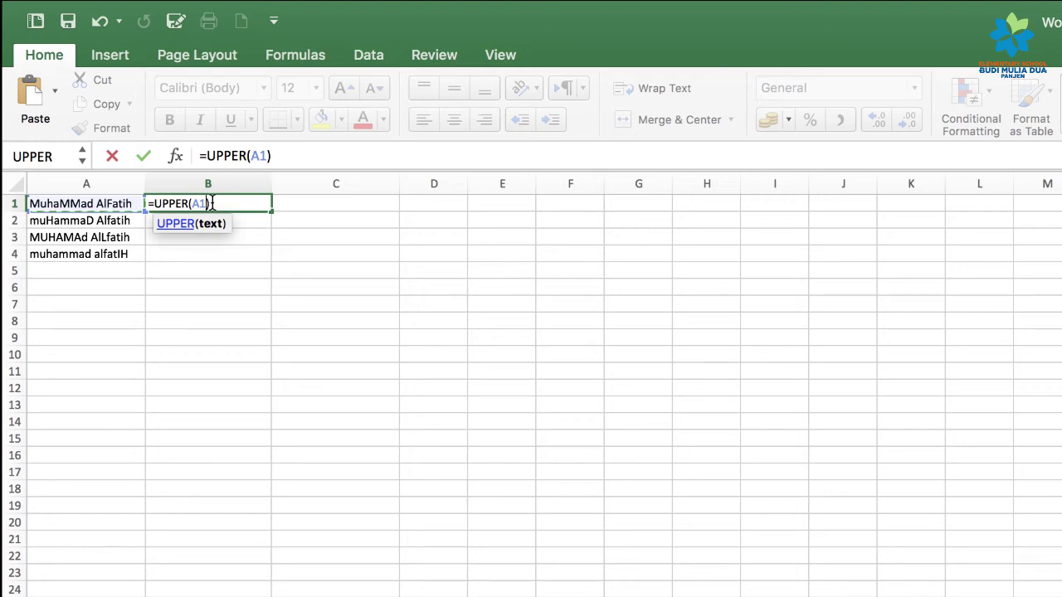
key("Return")
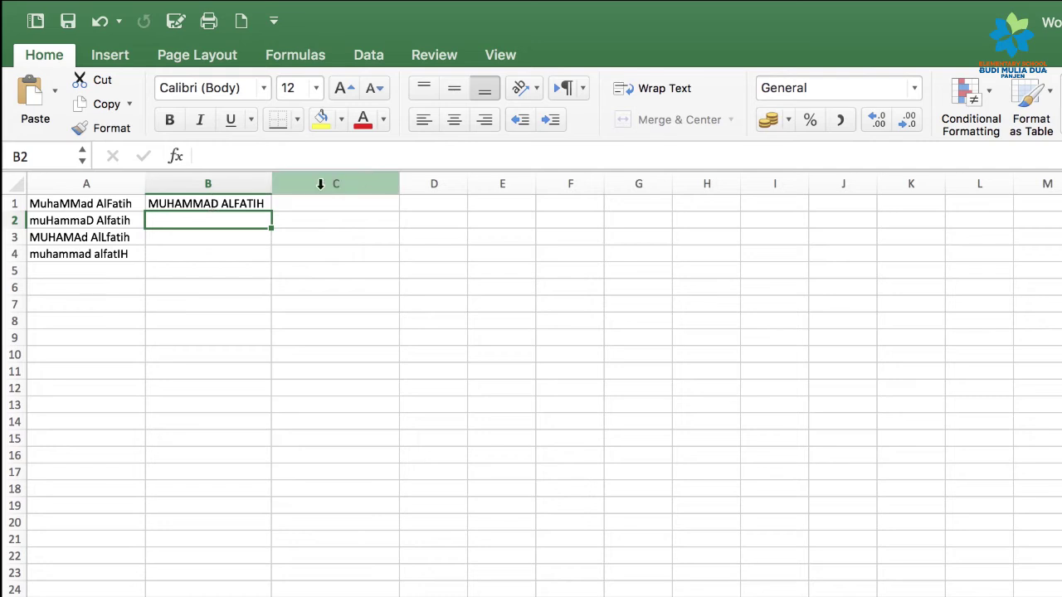
Widen column B to fit the uppercase name and check B1's formula.
left_click_drag(272, 183, 299, 183)
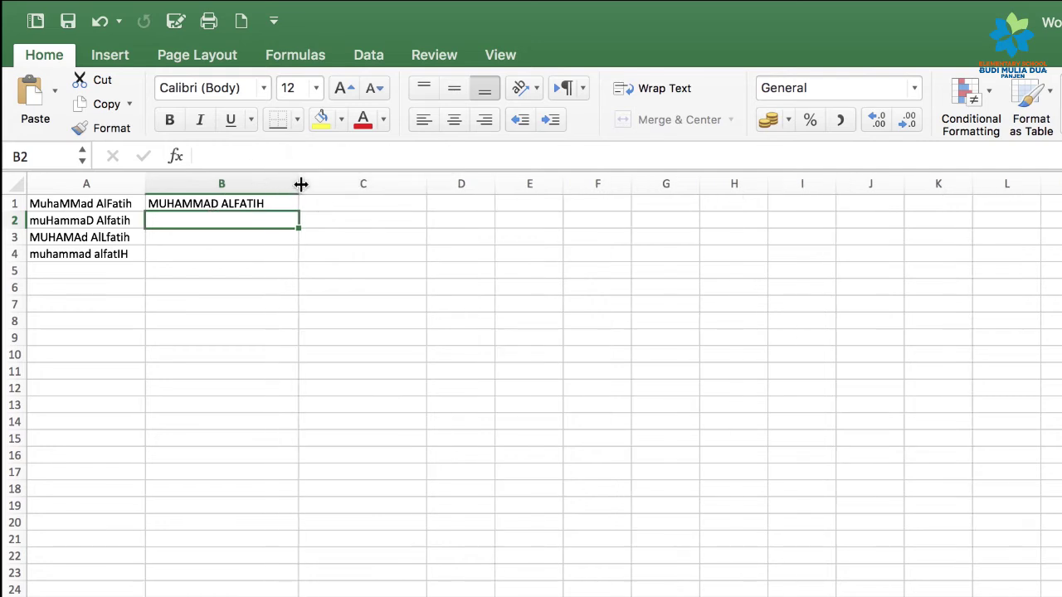
left_click(126, 221)
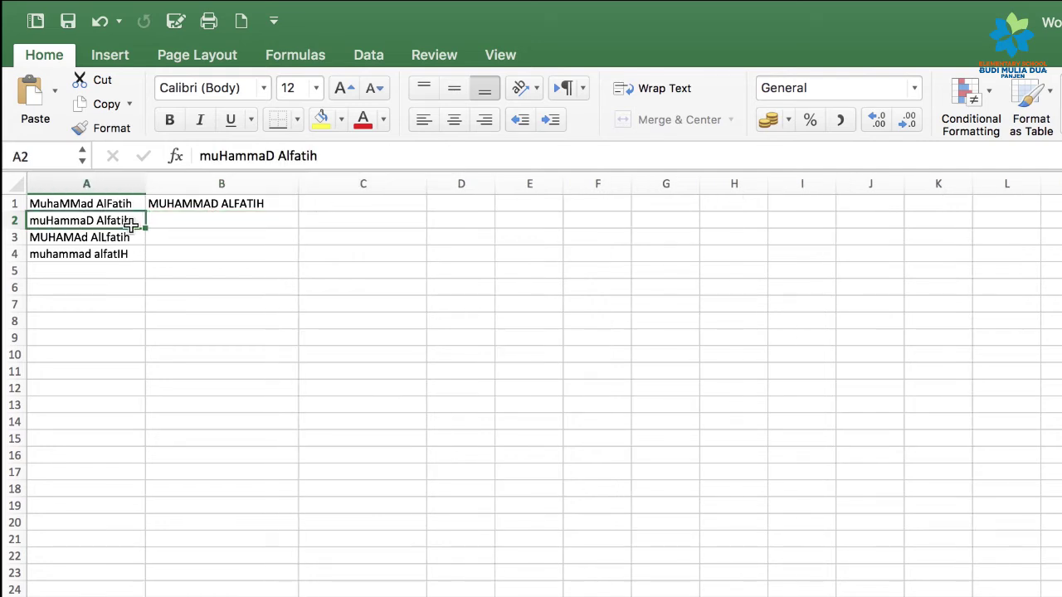
left_click(190, 207)
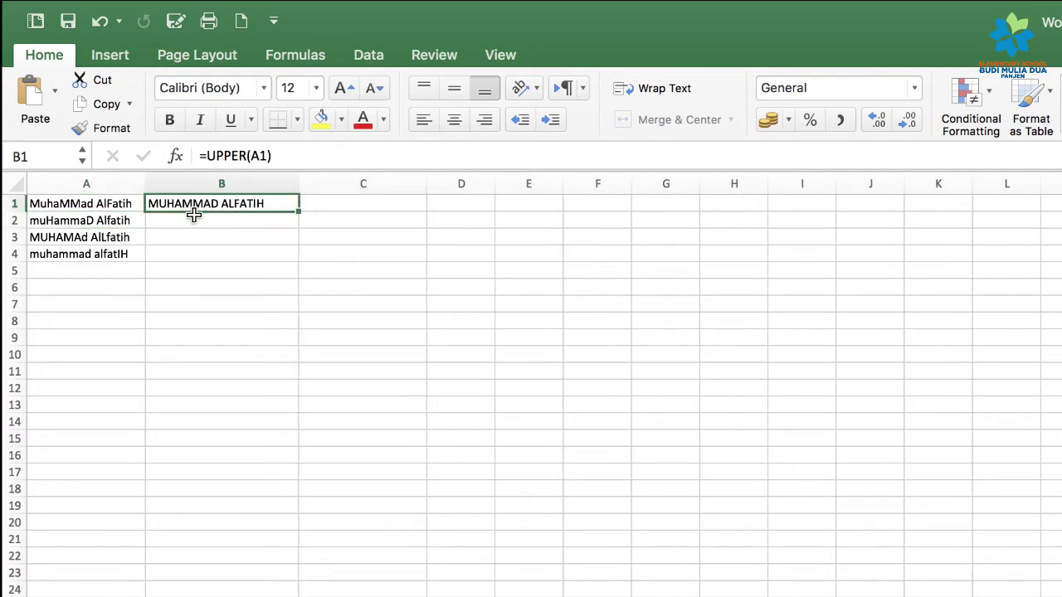
Enter =LOWER(A1) in cell C1.
left_click(337, 208)
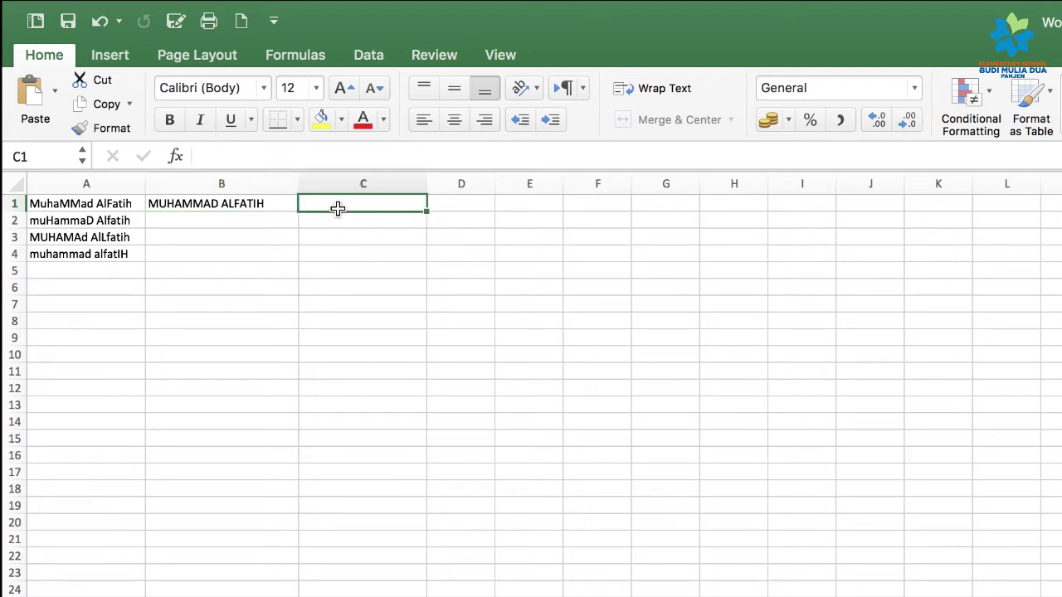
type("=")
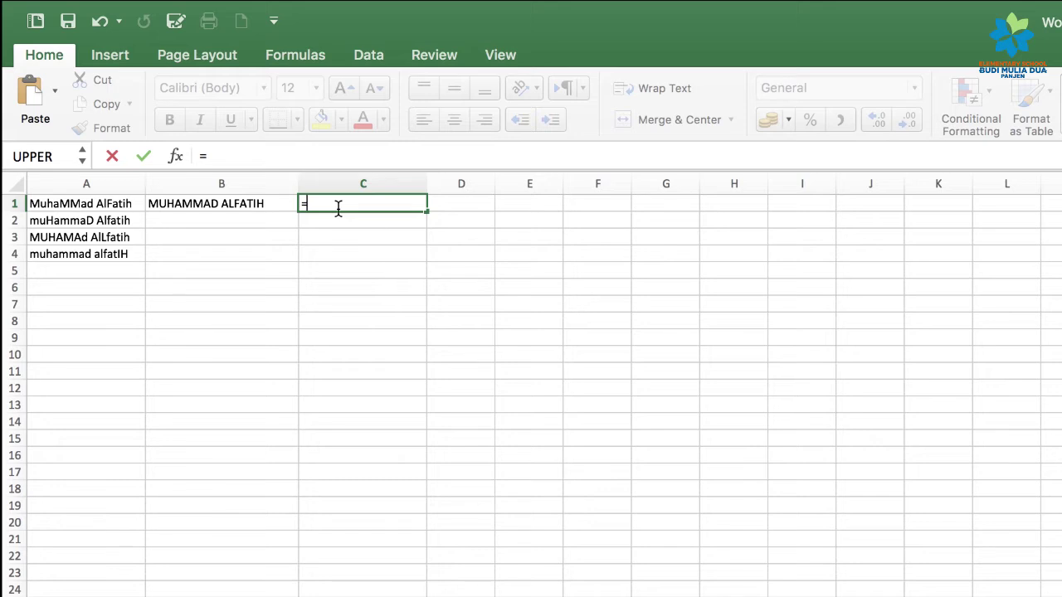
type("LO")
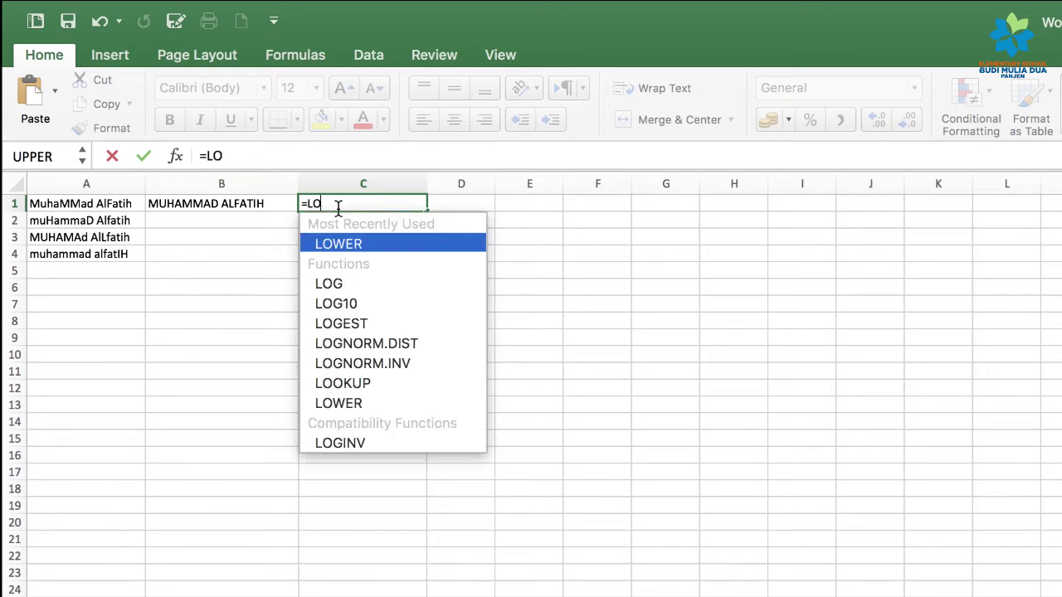
type("WER")
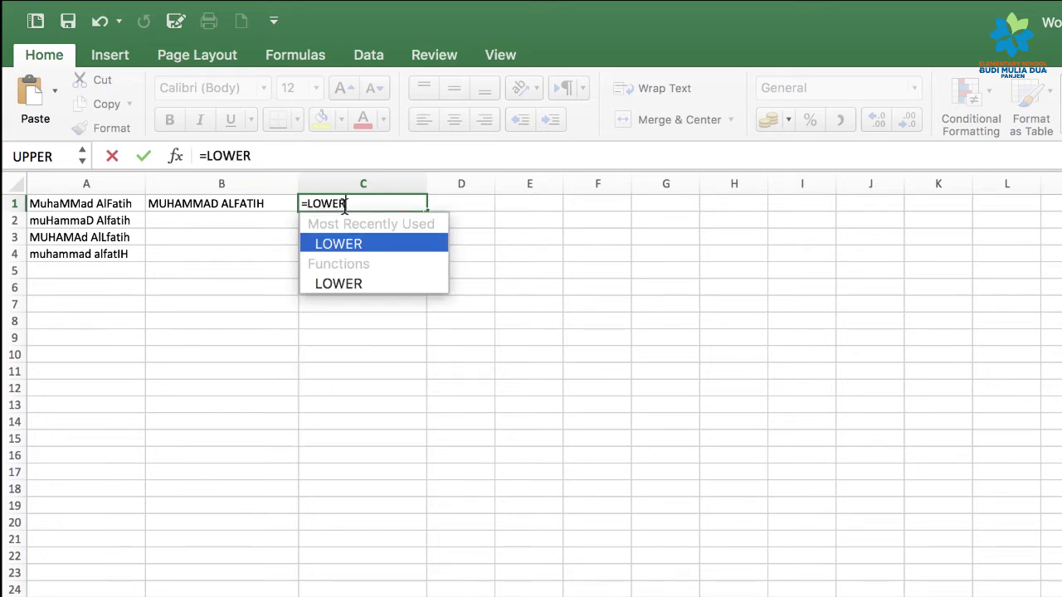
double_click(352, 285)
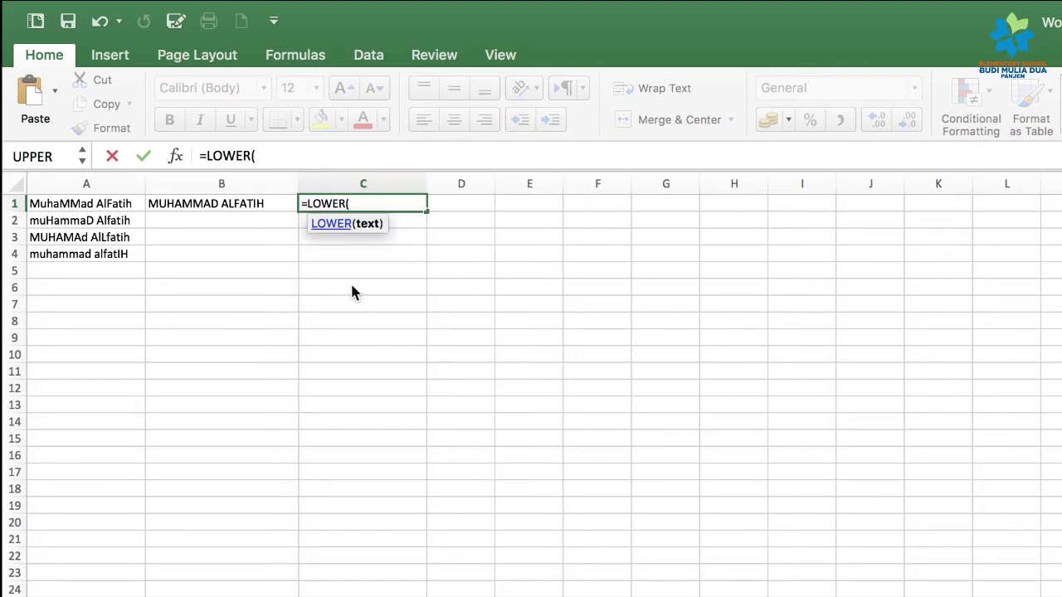
left_click(97, 206)
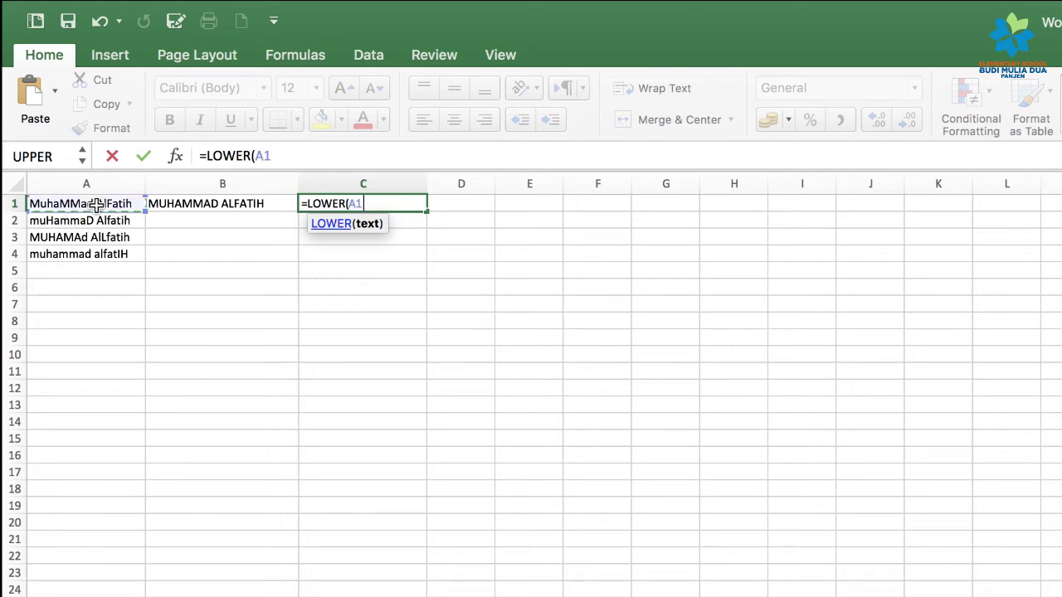
type(")")
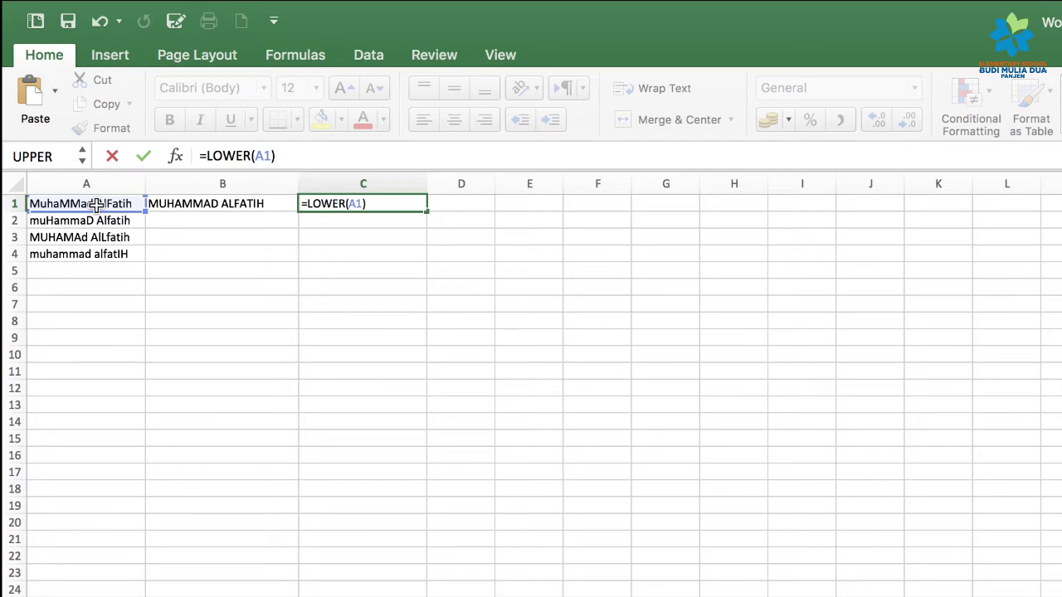
key("Return")
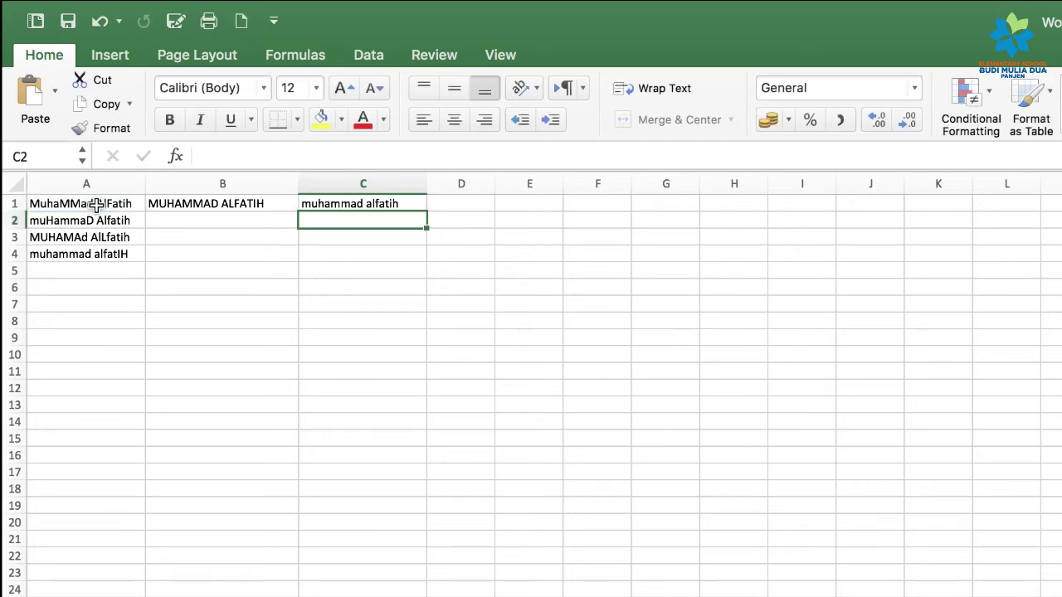
Select D1 and widen column D.
left_click(386, 206)
left_click(449, 206)
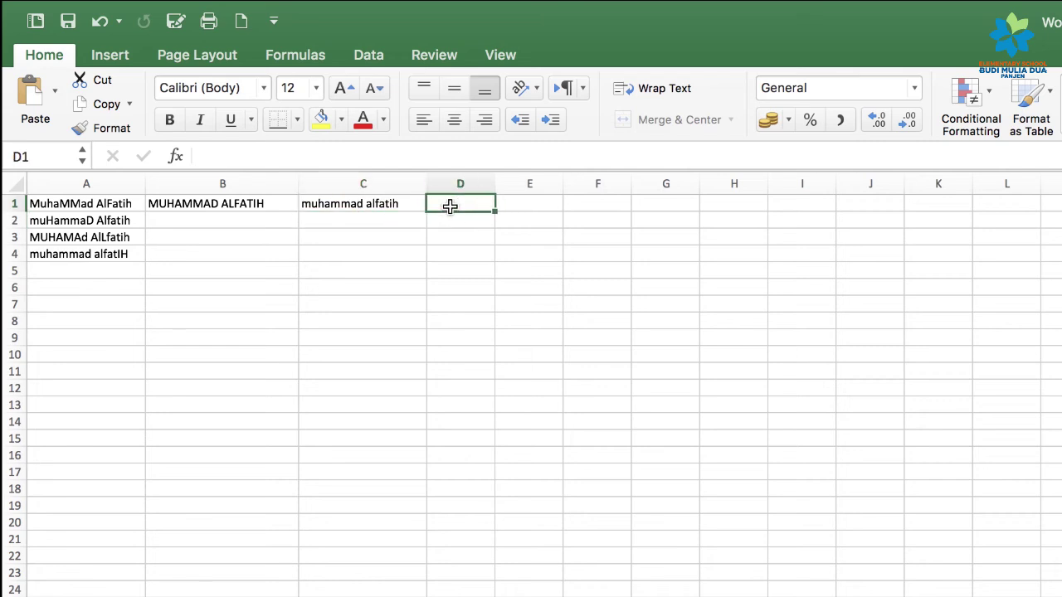
left_click_drag(496, 191, 527, 195)
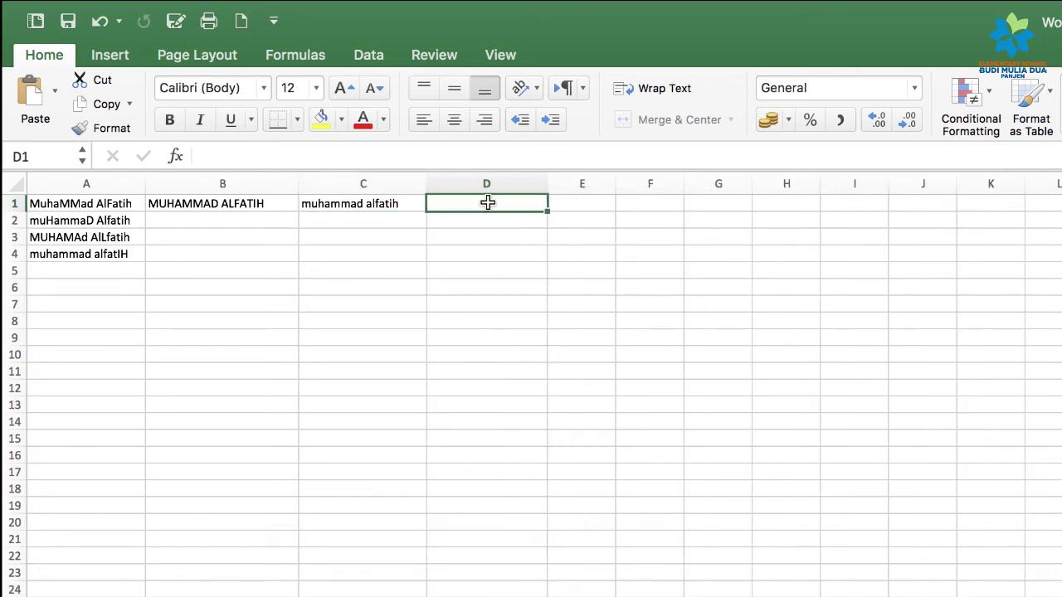
Enter =PROPER(A1) in D1 and review the UPPER and PROPER formulas.
type("=")
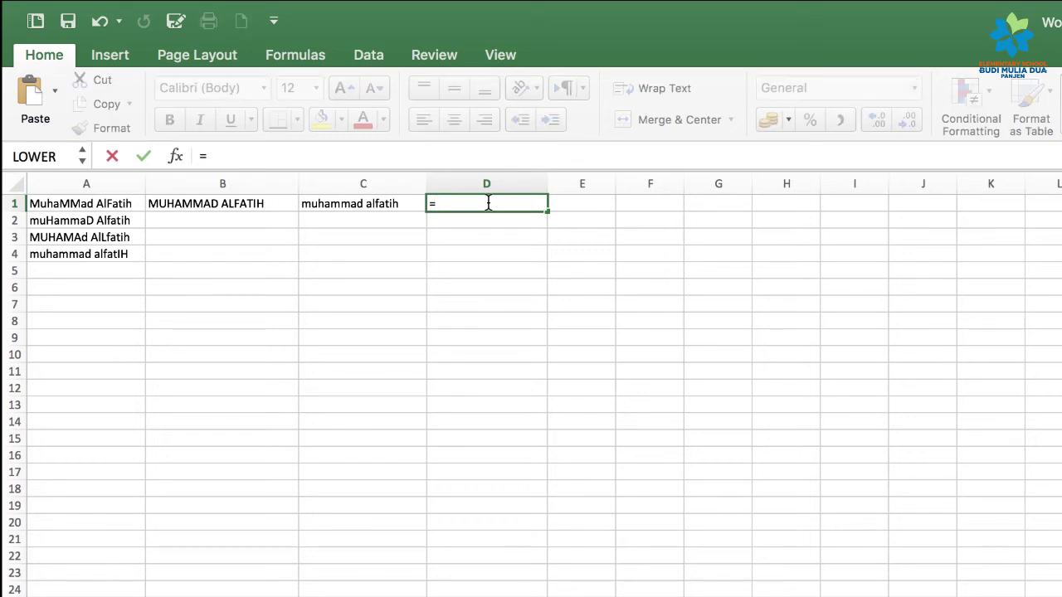
type("PRO")
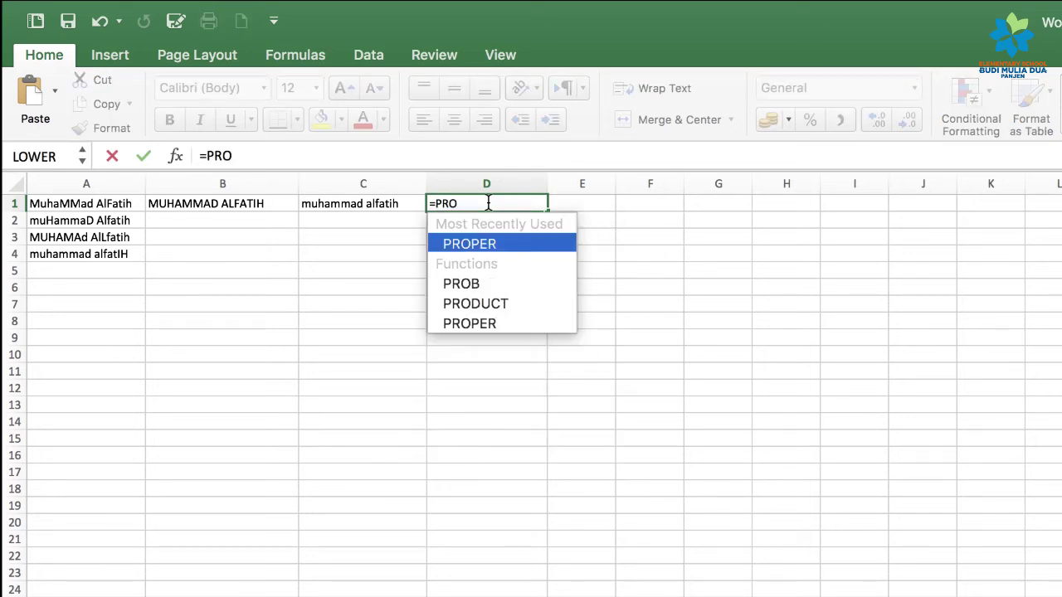
type("PER")
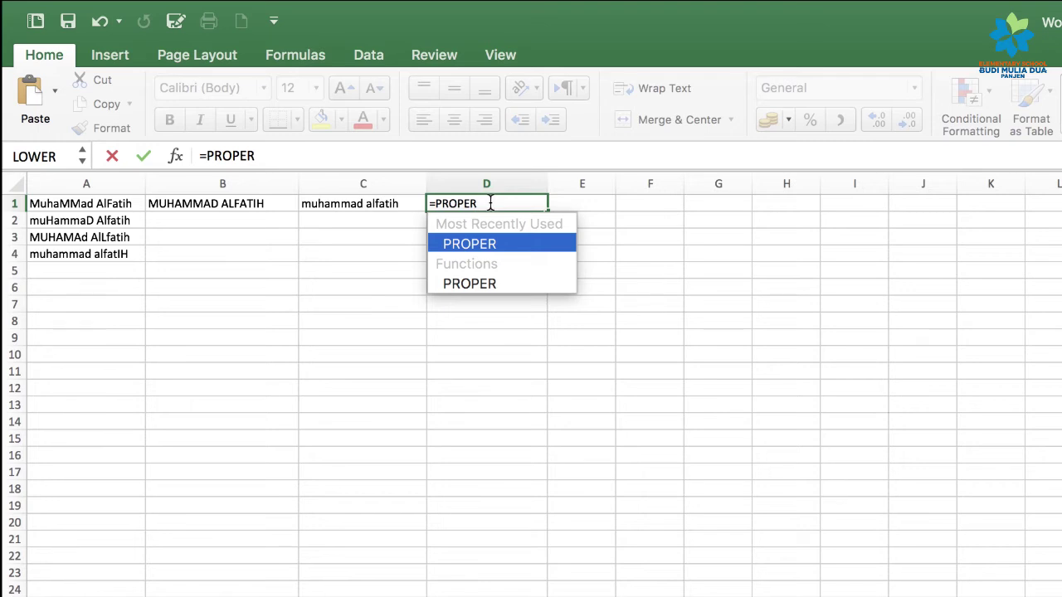
double_click(471, 282)
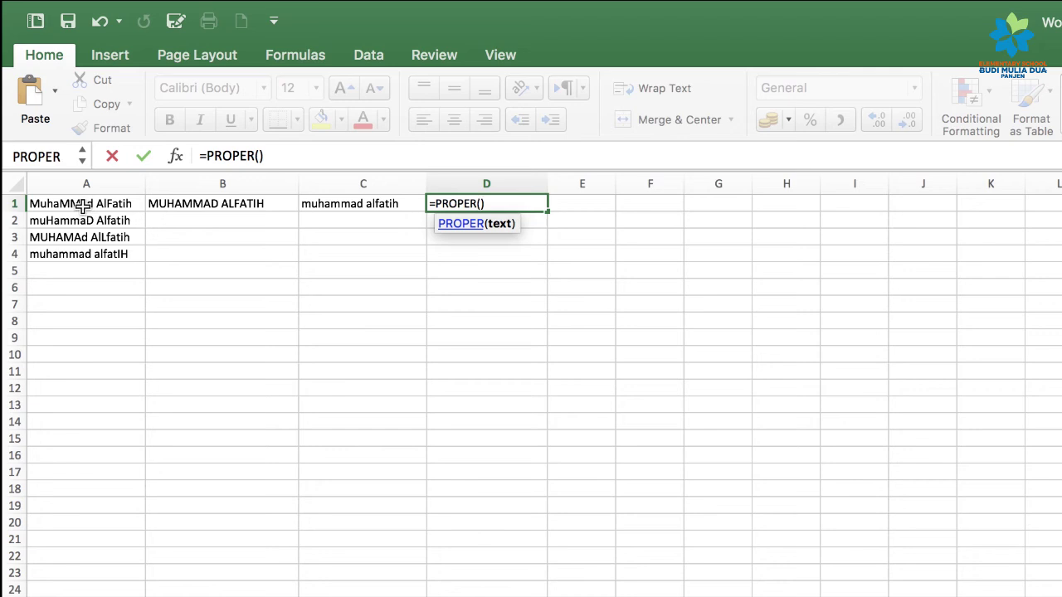
left_click(83, 208)
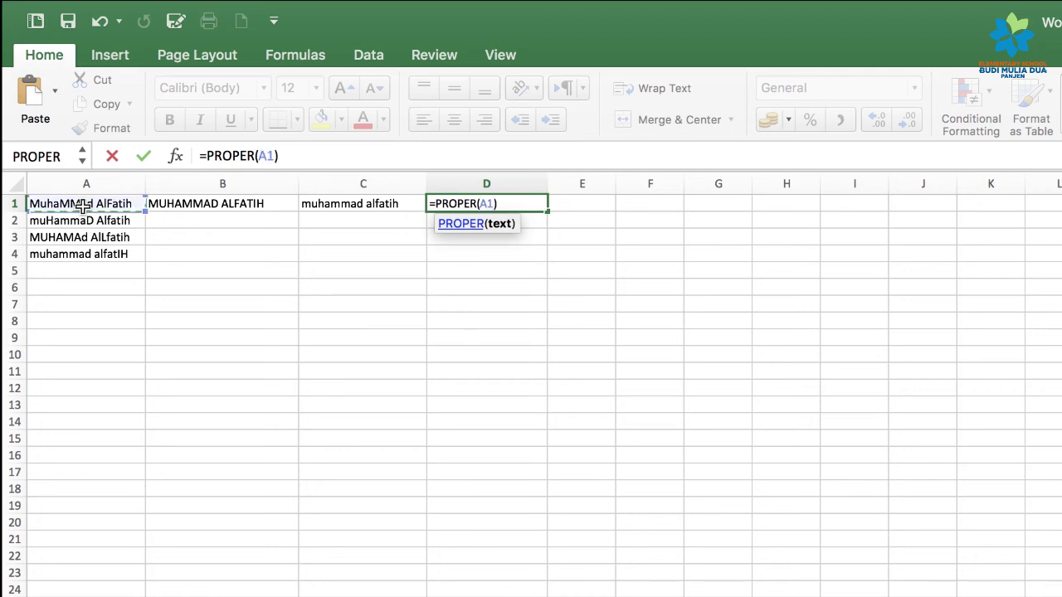
key("Return")
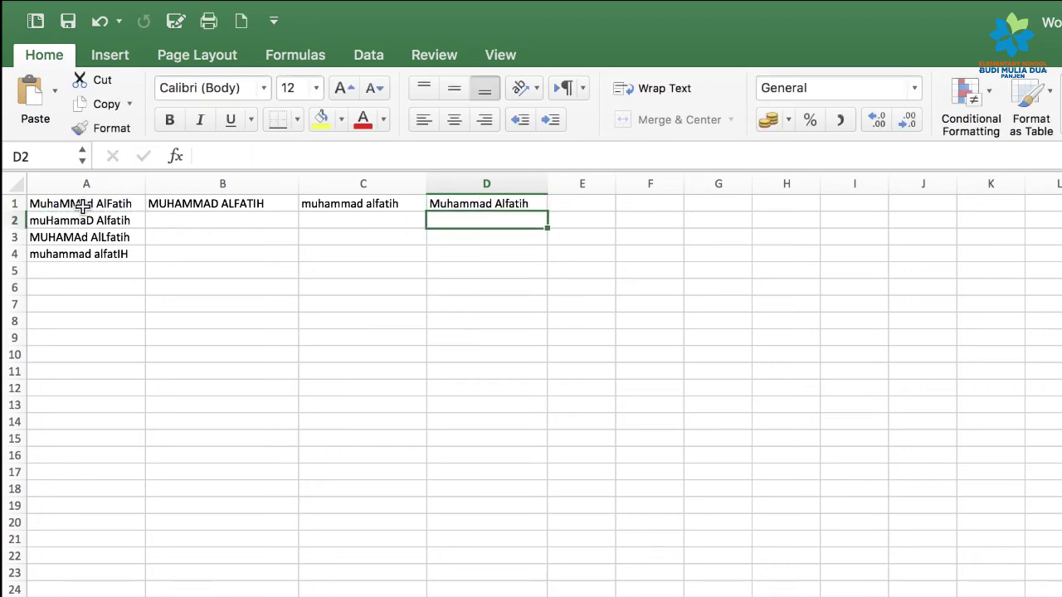
left_click(271, 207)
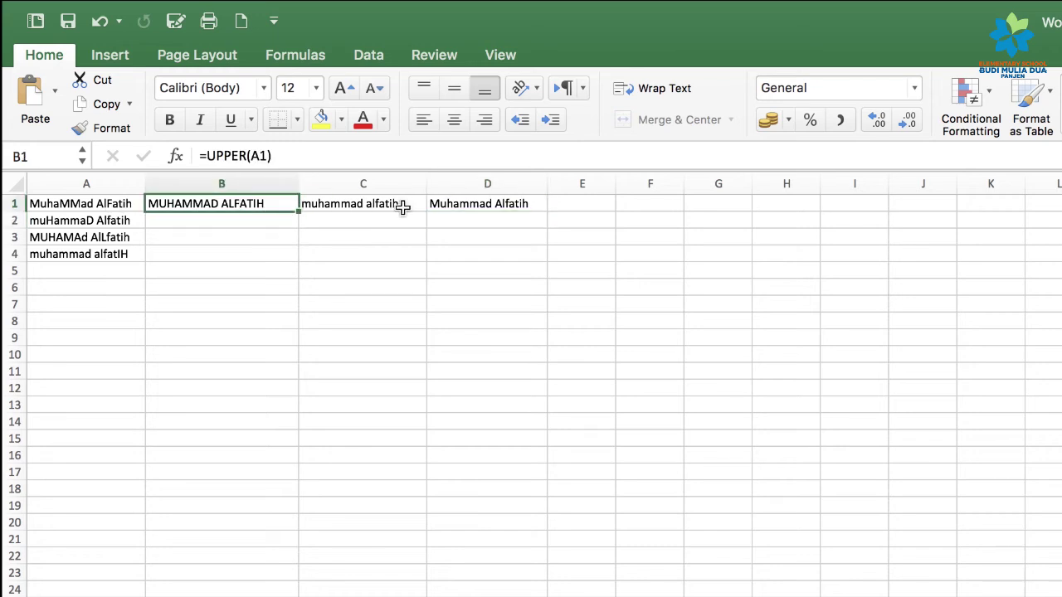
left_click(444, 205)
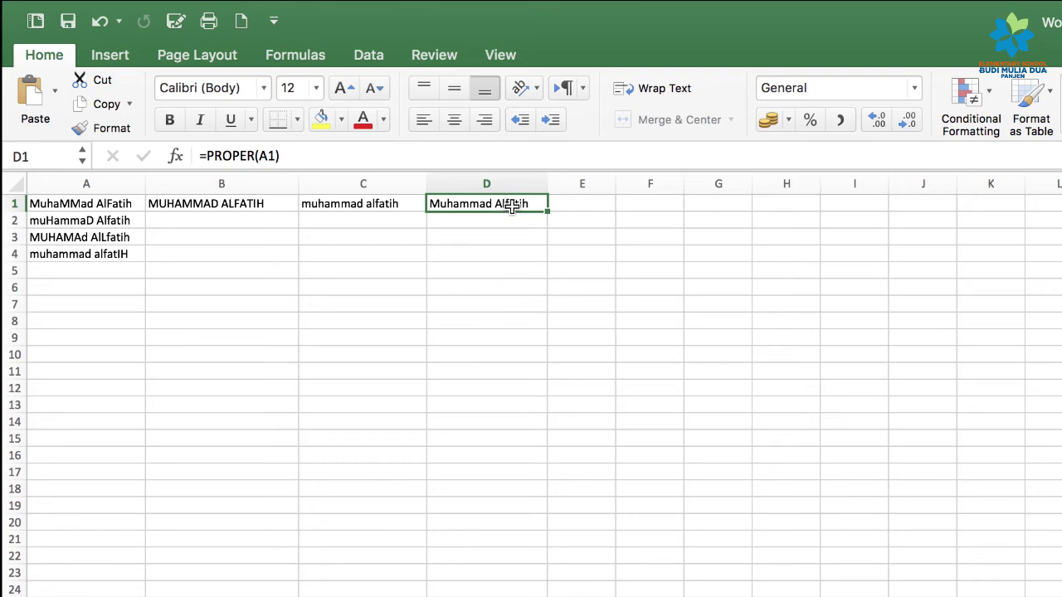
Fill the UPPER, LOWER and PROPER formulas in B1:D1 down to row 4.
left_click_drag(226, 206, 365, 207)
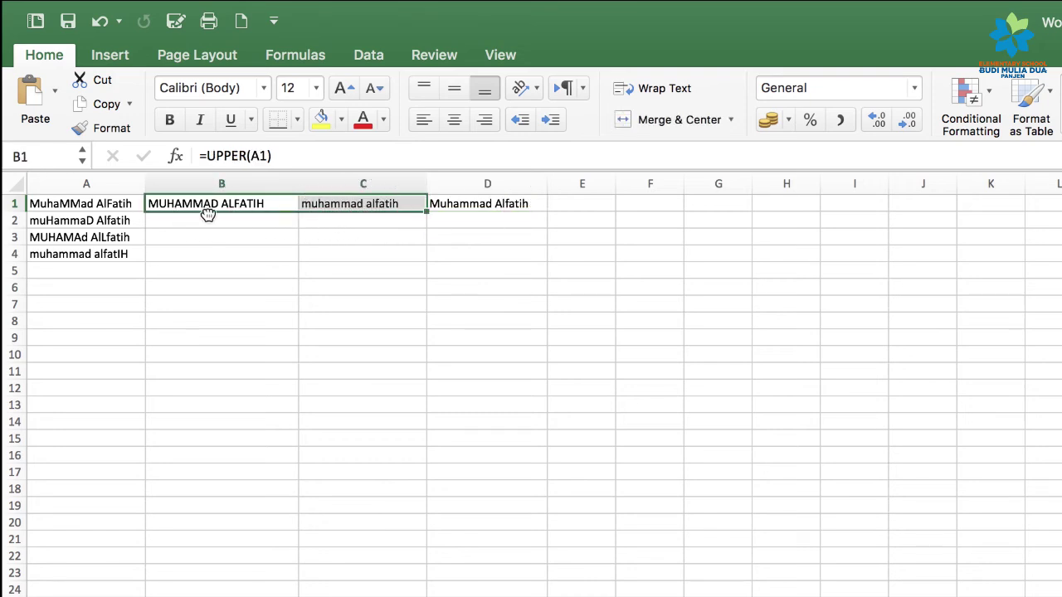
left_click_drag(213, 227, 434, 248)
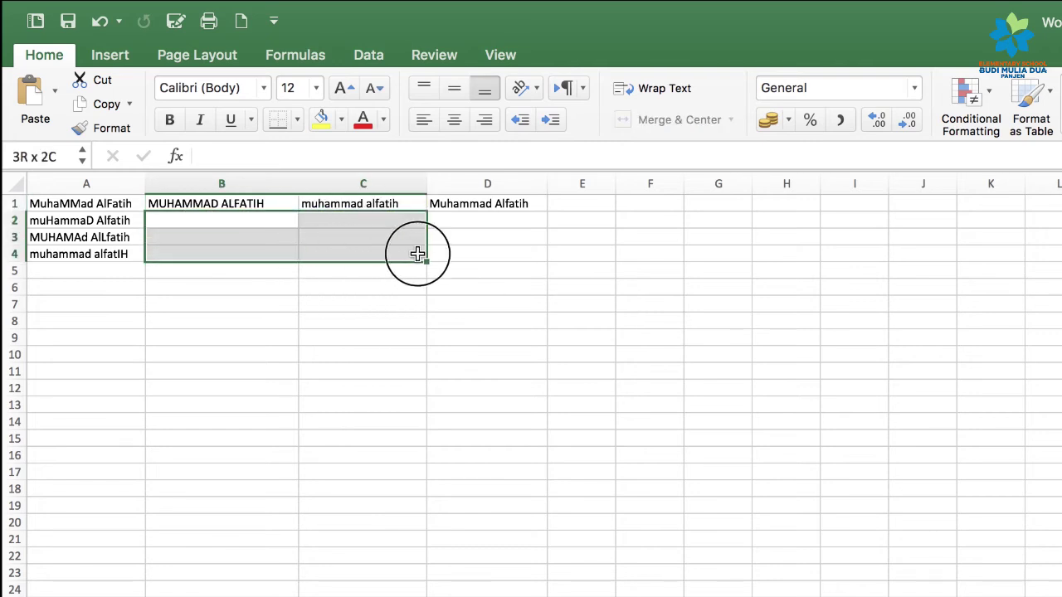
left_click_drag(209, 203, 535, 208)
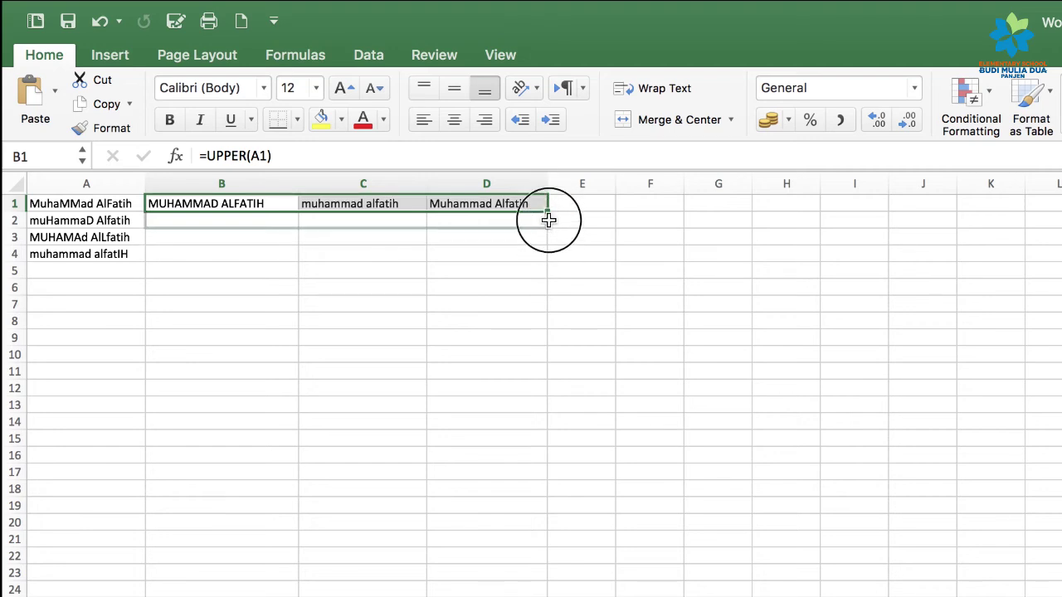
left_click_drag(547, 211, 544, 259)
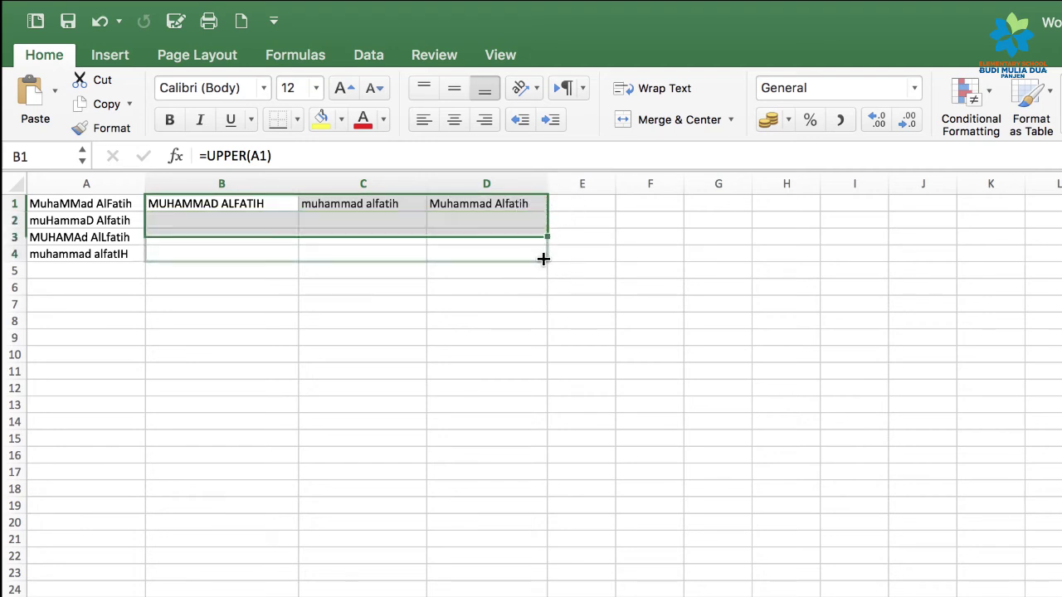
Inspect A4 and select A2 to replace its name.
left_click(74, 249)
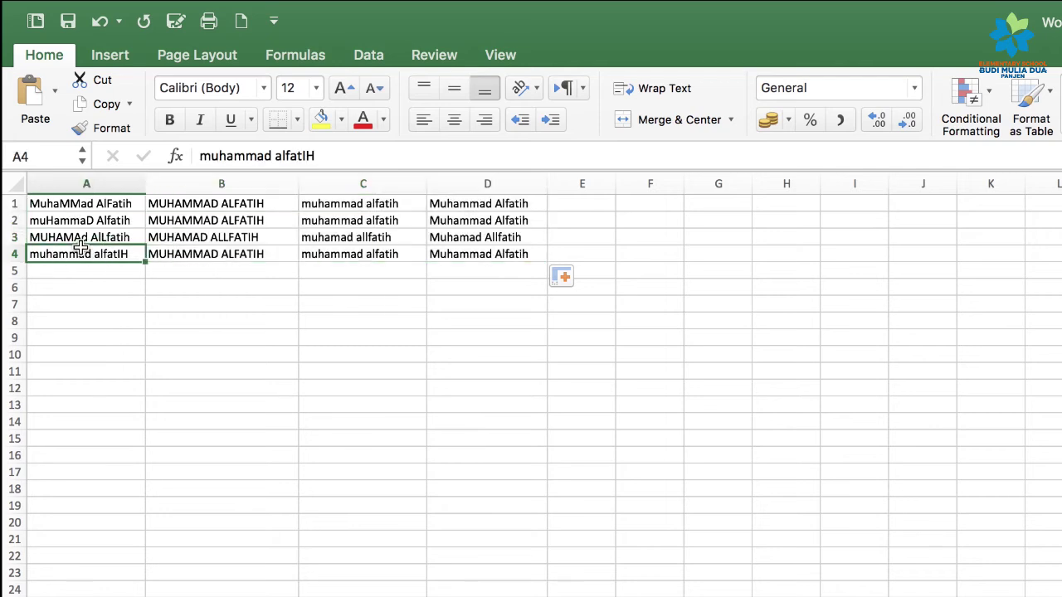
left_click(68, 206)
left_click(71, 222)
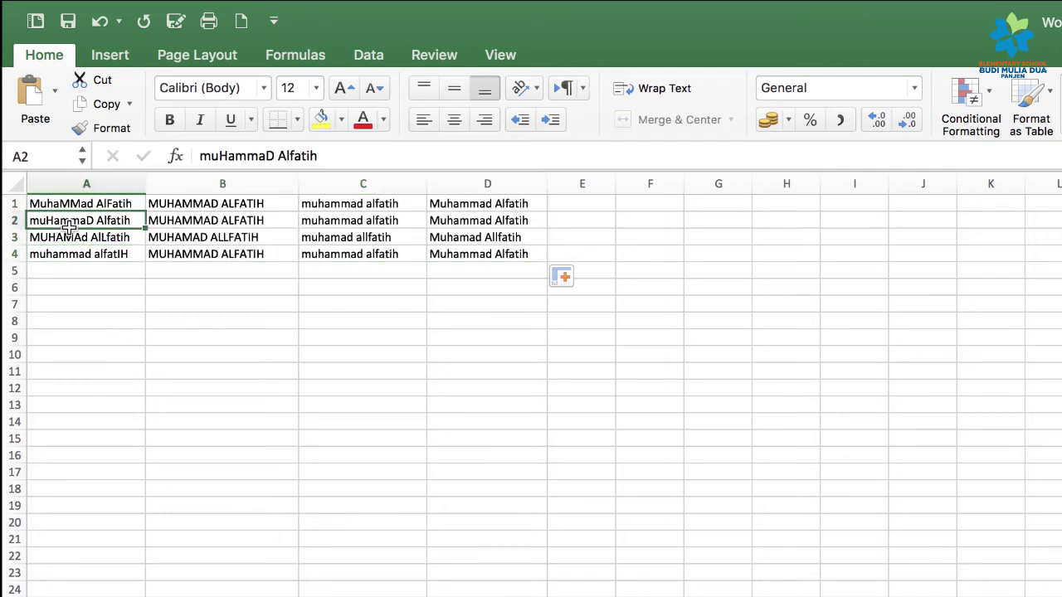
Replace A2 with a new mixed-case name and check its conversions in B2:D2.
type("B")
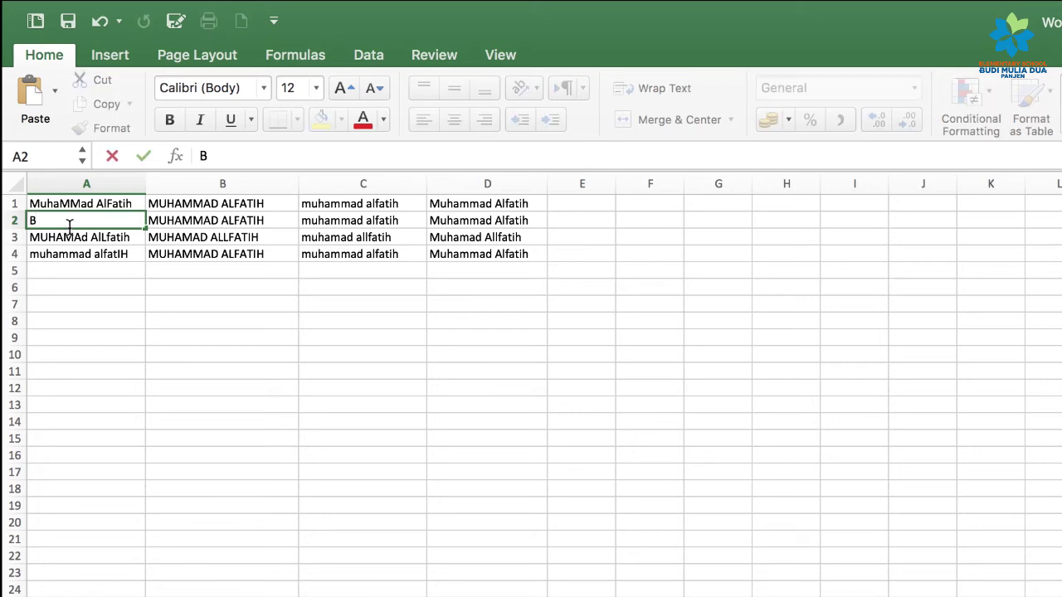
type("ONAR")
key("BackSpace")
key("BackSpace")
key("BackSpace")
type("na")
type("R")
key("Return")
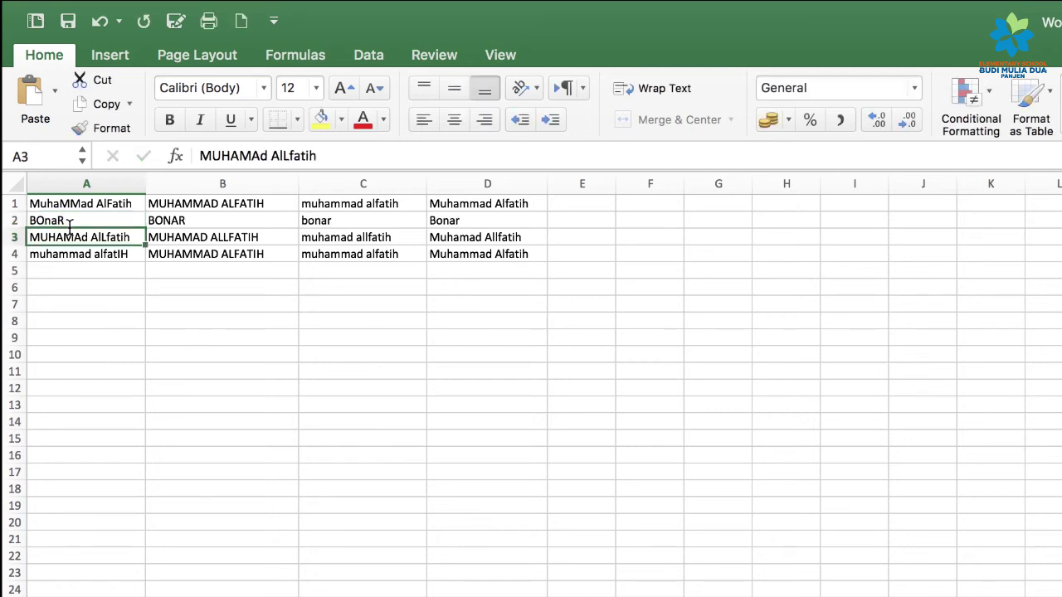
left_click(166, 221)
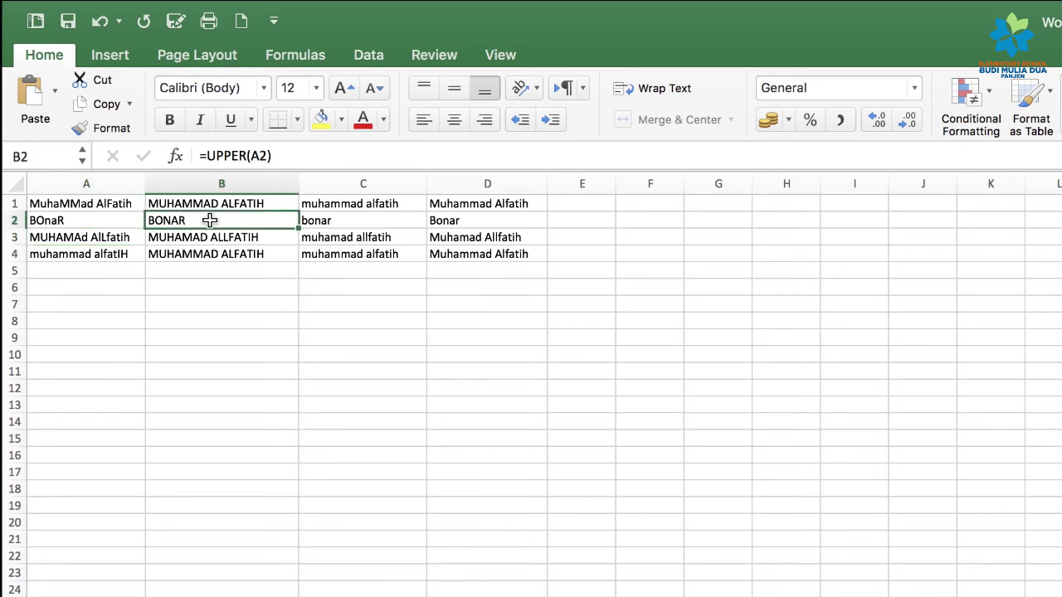
left_click(349, 222)
left_click(467, 221)
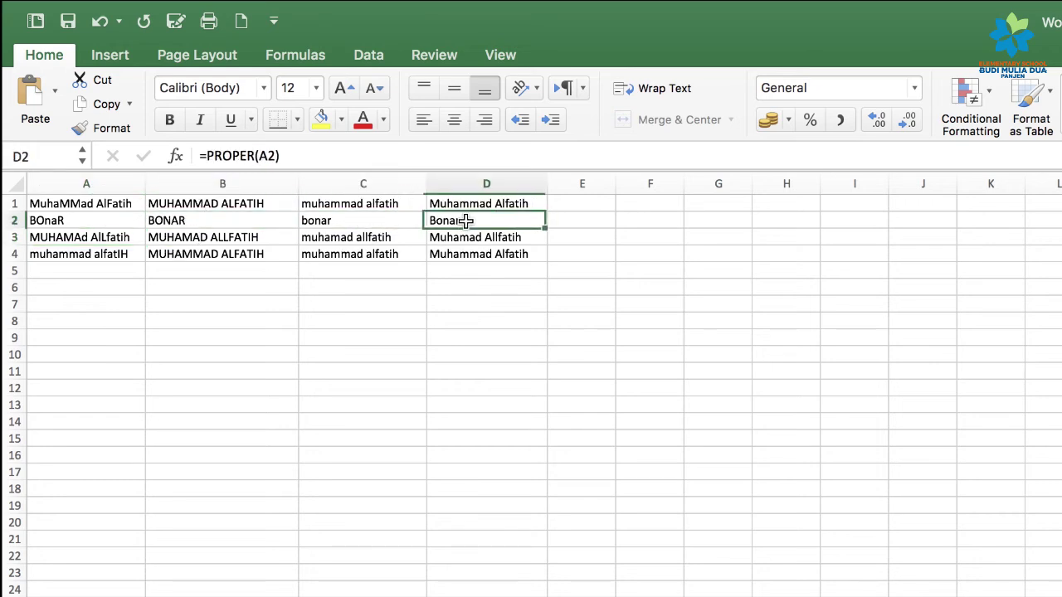
Select A3 and type a new mixed-case name over it.
left_click(101, 222)
left_click(103, 238)
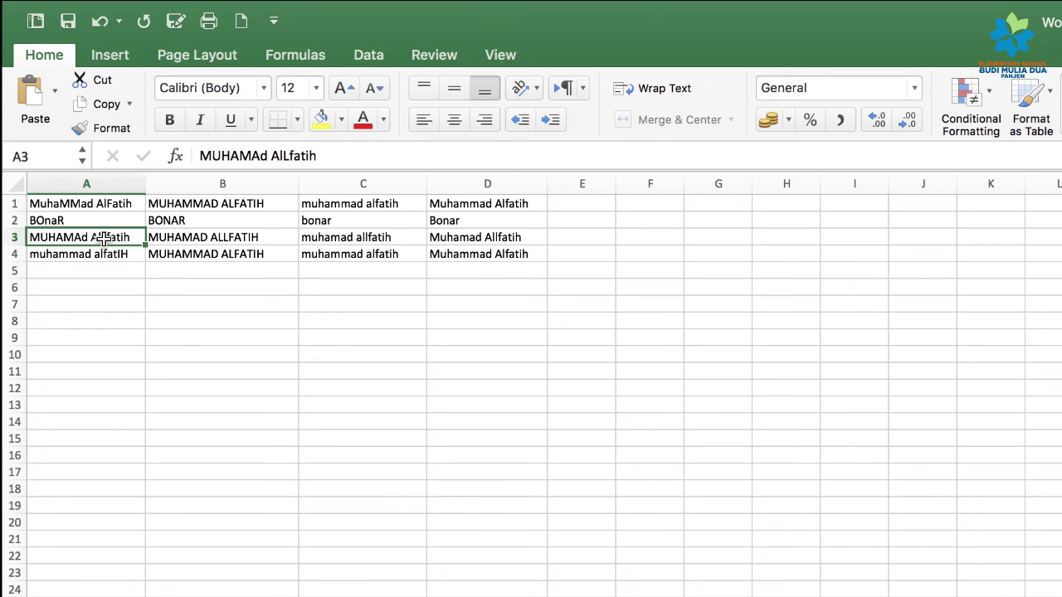
type("dav")
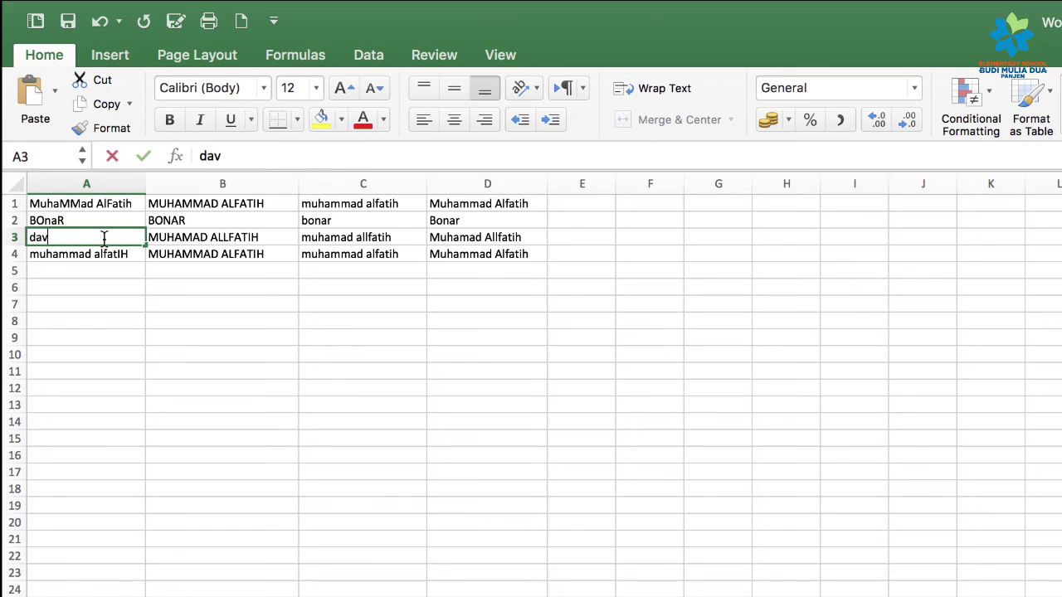
type("id BE")
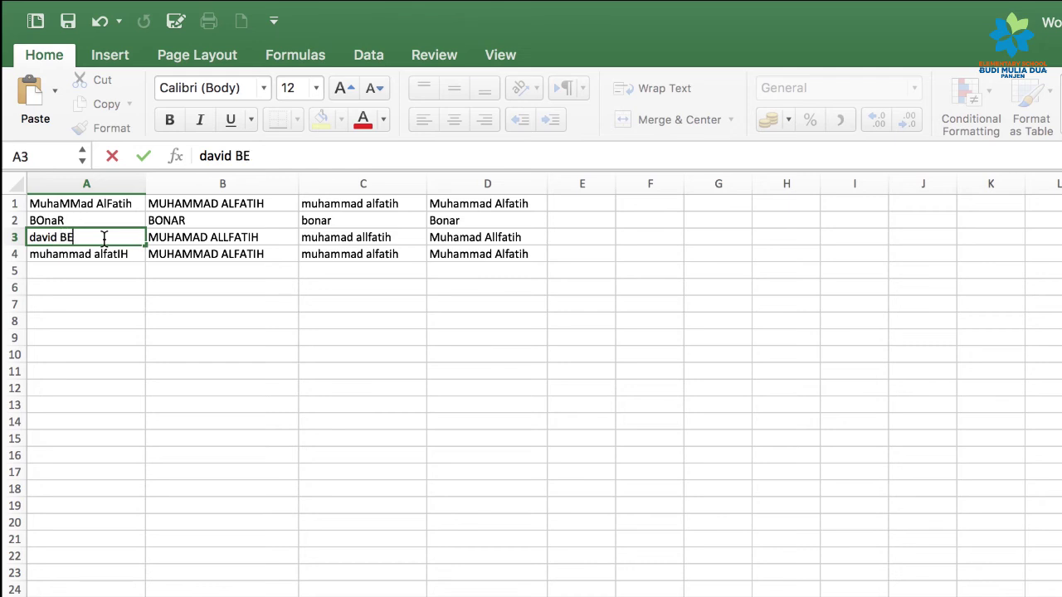
type("CKHAM")
Commit the new name in A3 and check row 3's converted results.
left_click(122, 259)
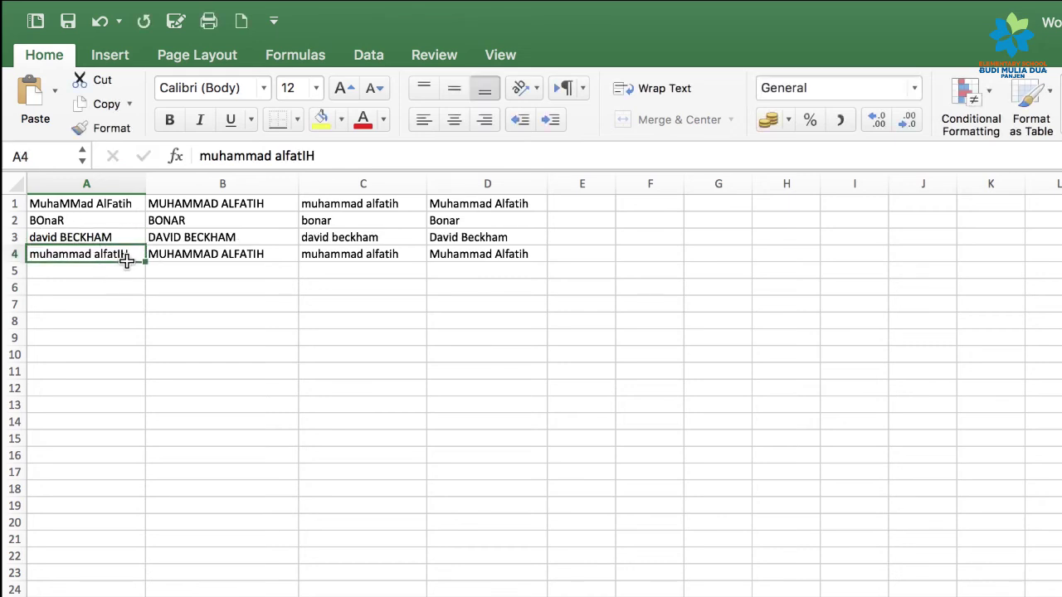
left_click(182, 243)
left_click(343, 242)
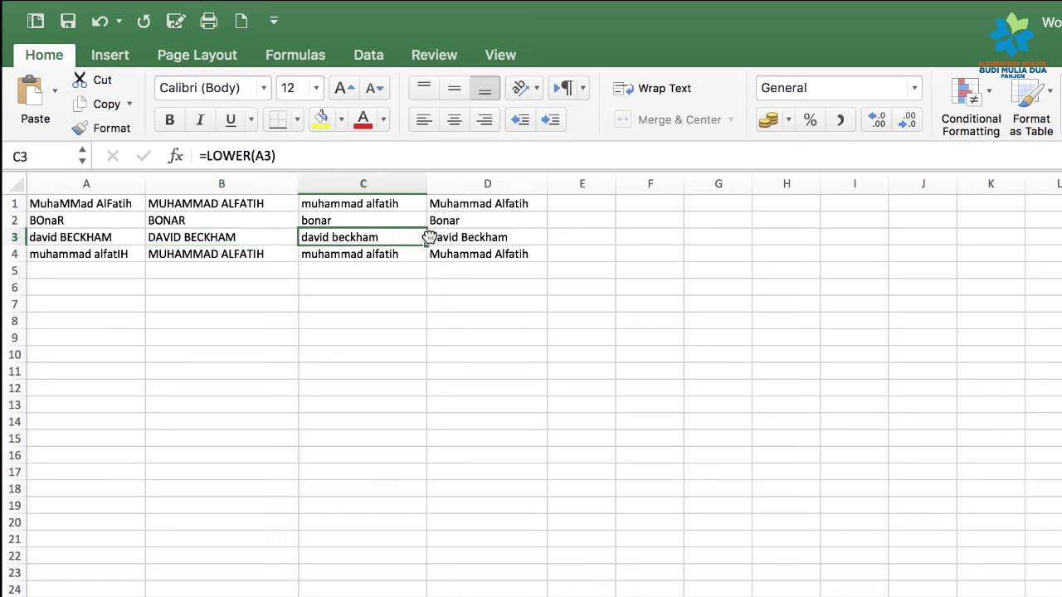
Replace A4 with a new mixed-case name.
left_click(88, 256)
type("ron")
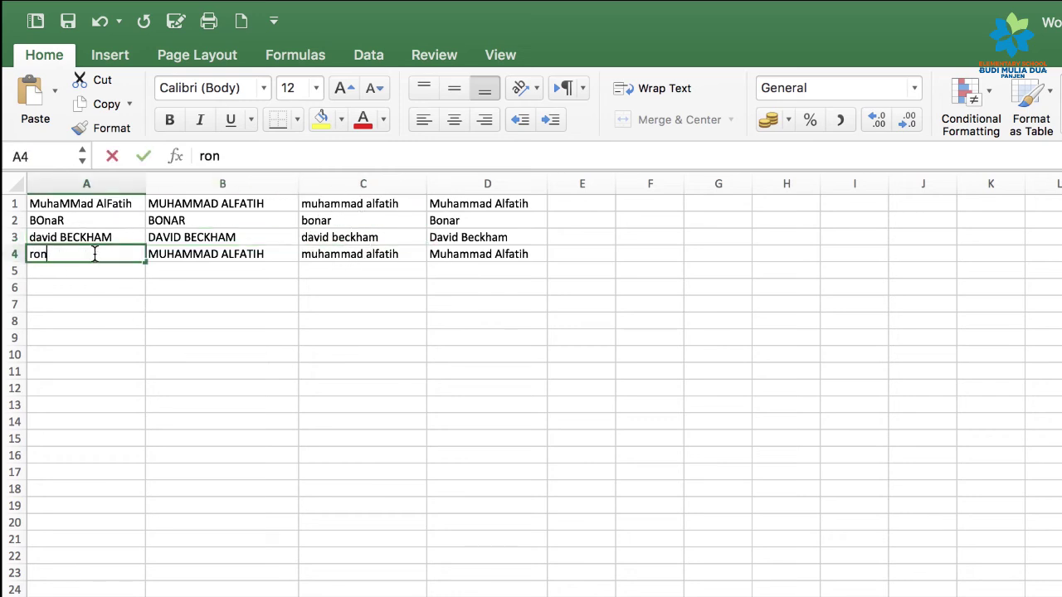
type("aldo")
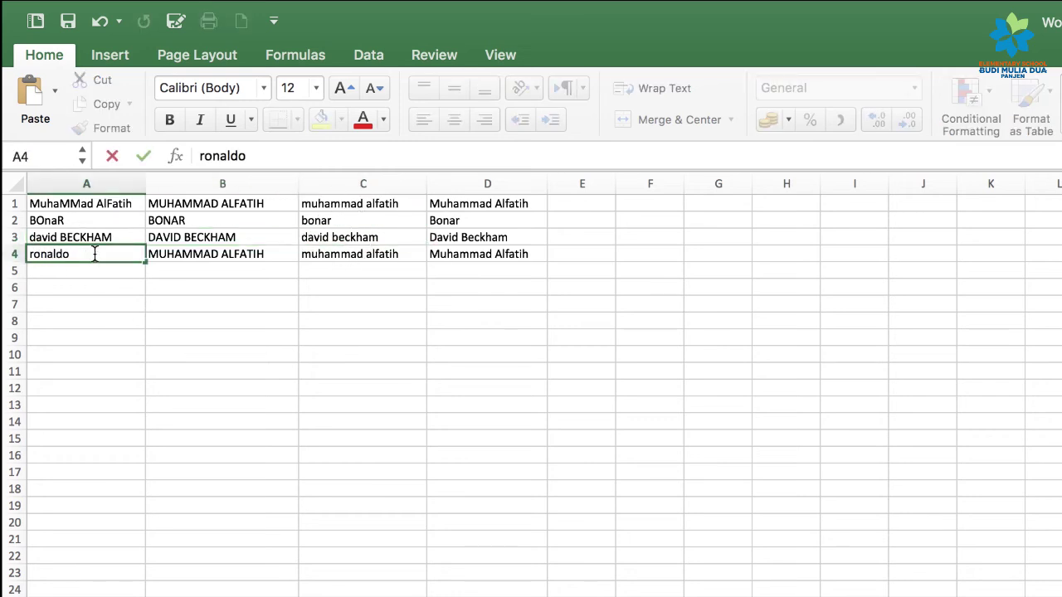
key("BackSpace")
key("BackSpace")
key("BackSpace")
key("BackSpace")
key("BackSpace")
type("Nal")
type("Doooo")
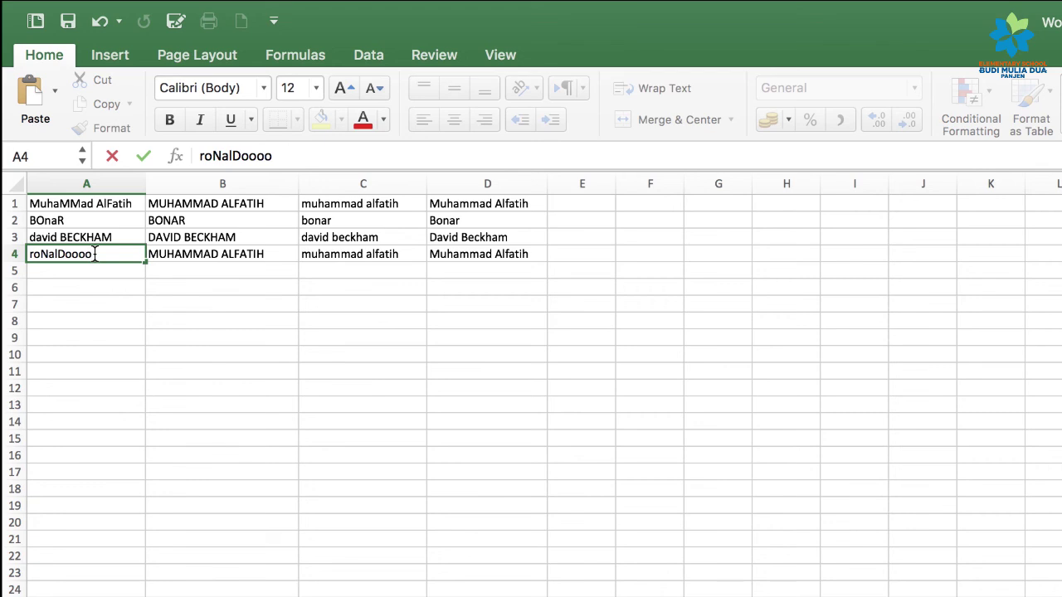
type("OO")
key("Return")
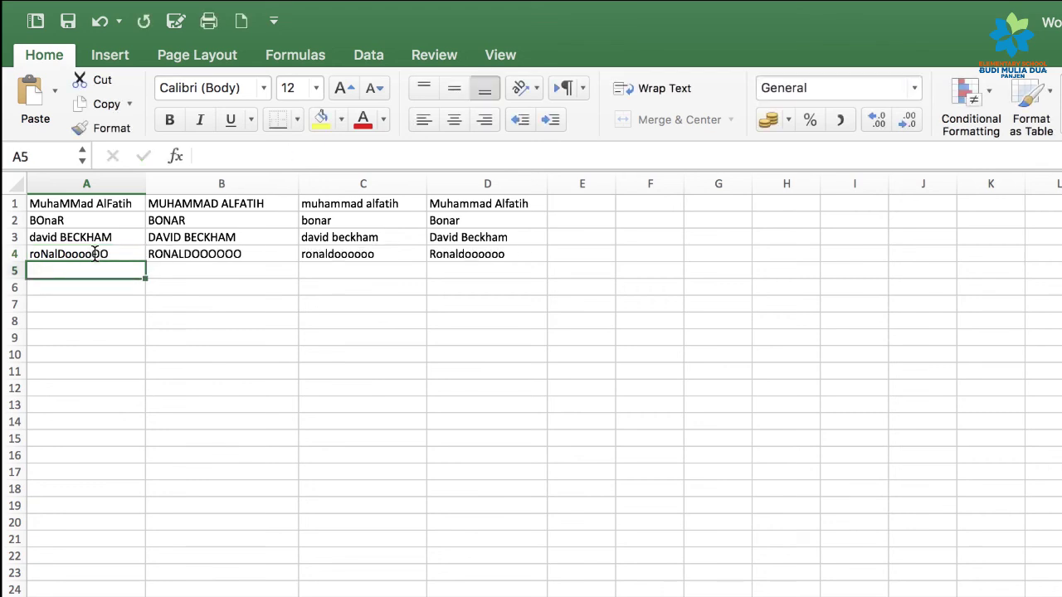
Review the UPPER formula in B1 and row 4's upper, lower and proper results.
scroll(95, 254, "right", 5)
scroll(274, 214, "left", 5)
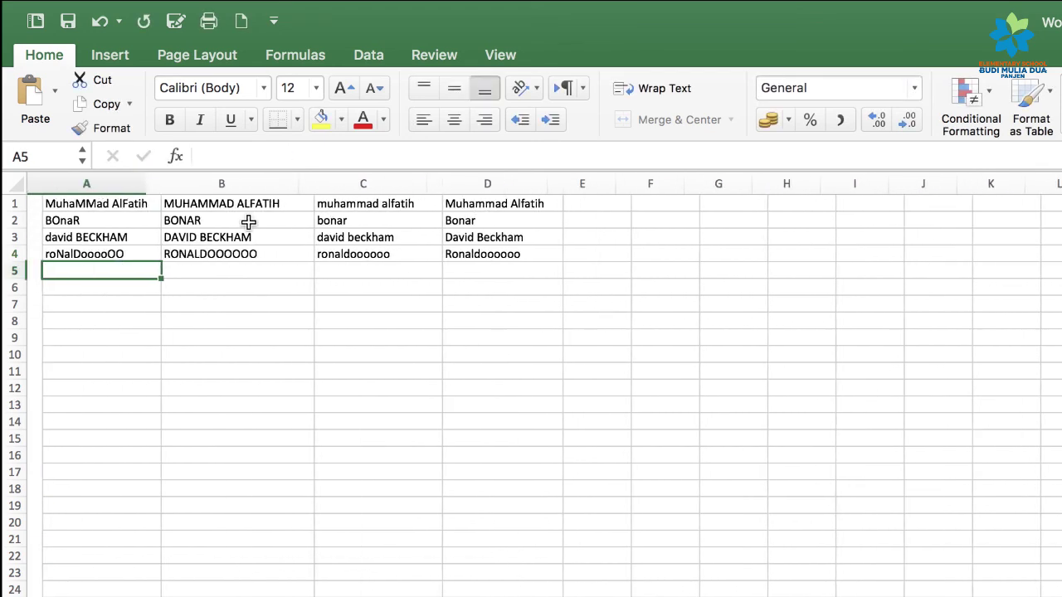
left_click(214, 230)
left_click(189, 206)
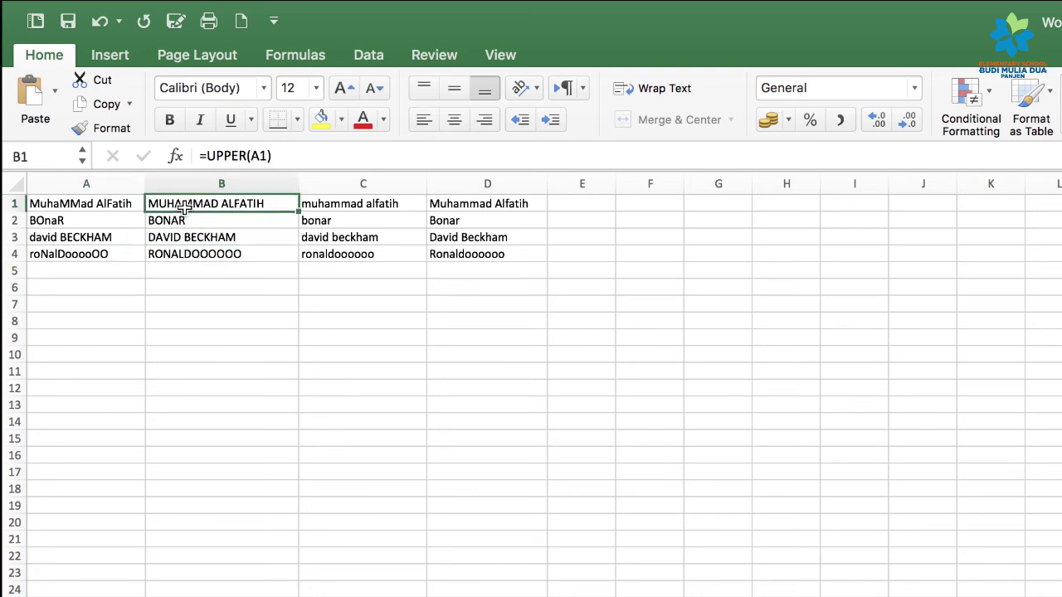
left_click(242, 255)
left_click(363, 252)
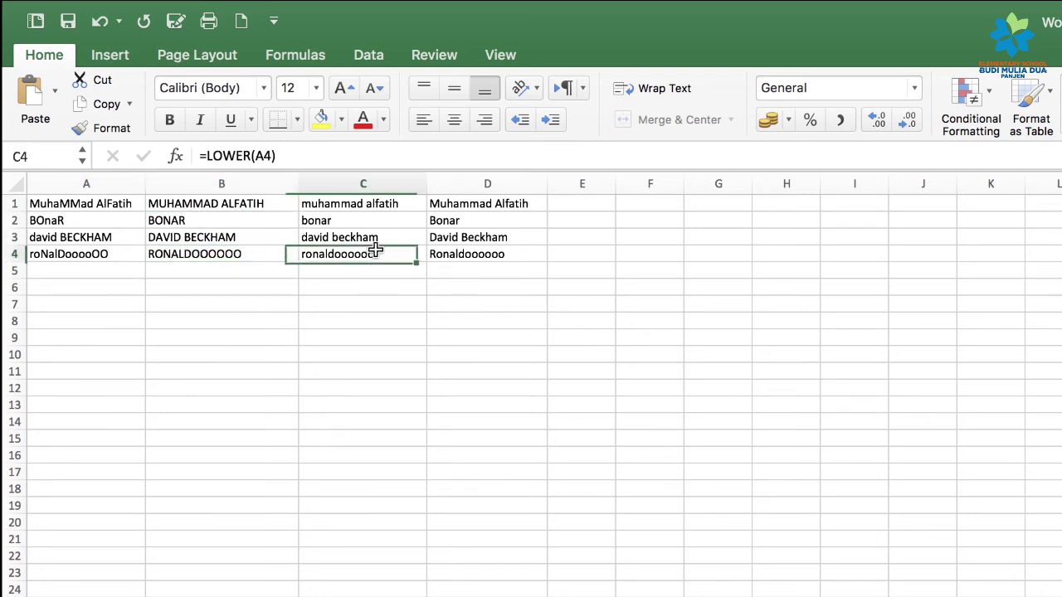
left_click(484, 257)
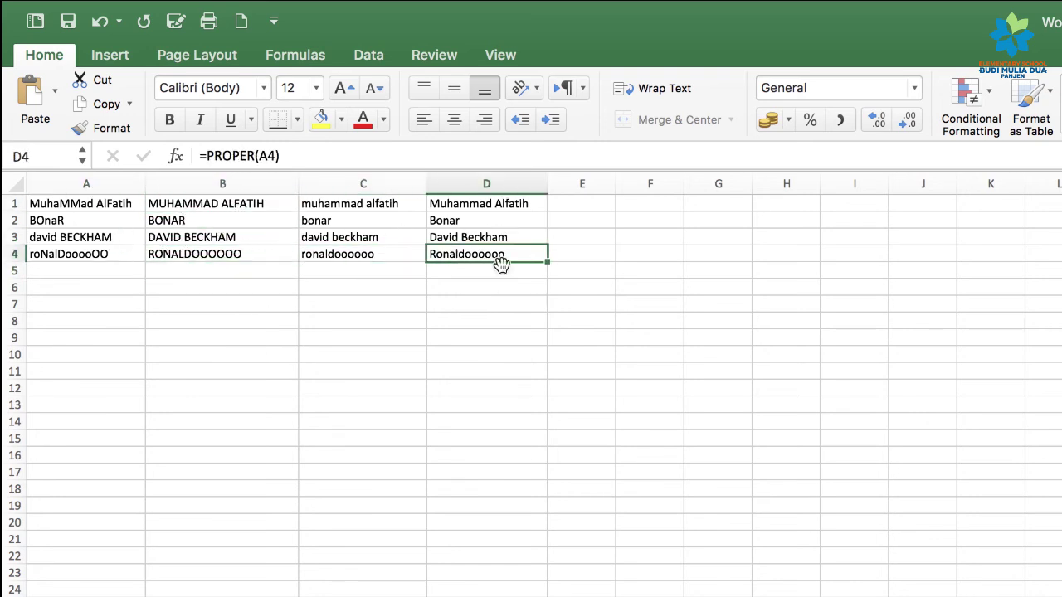